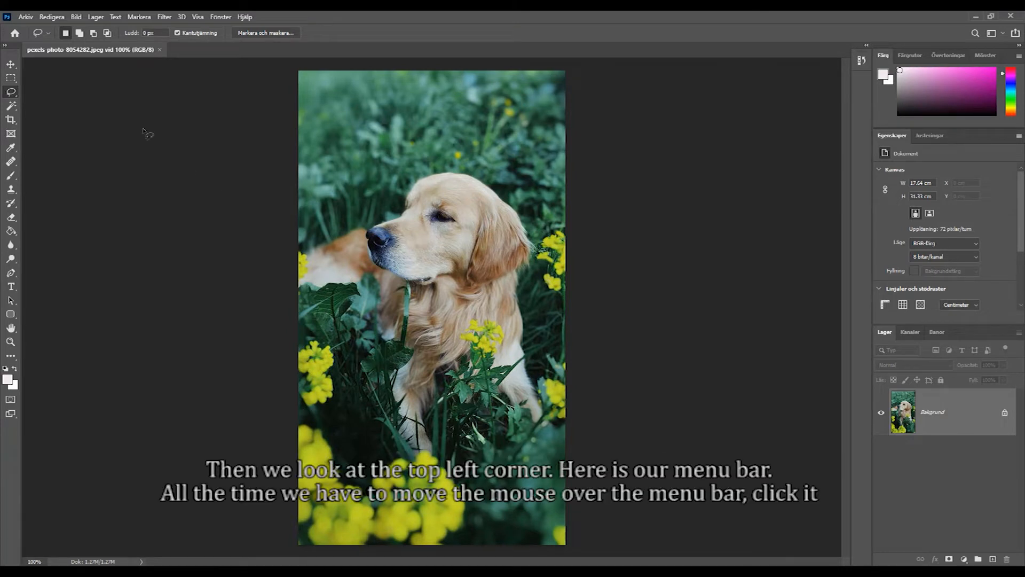
pyautogui.click(28, 16)
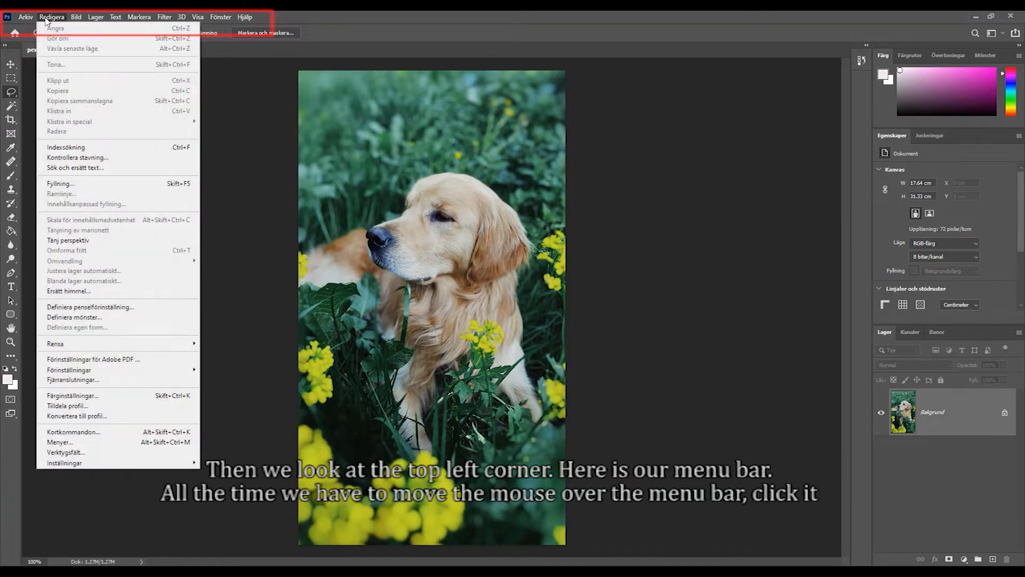
pyautogui.moveTo(93, 20)
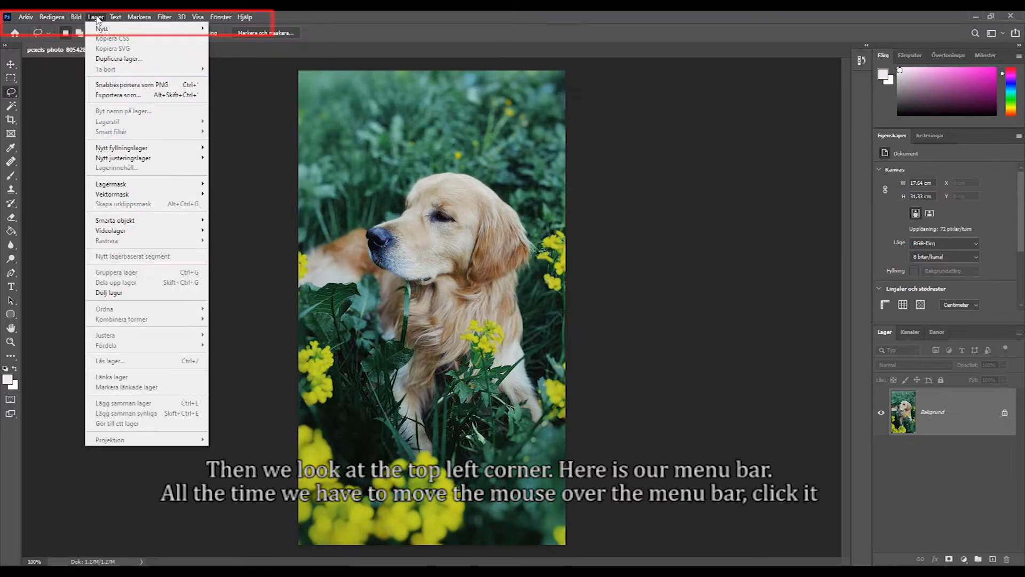
pyautogui.moveTo(137, 19)
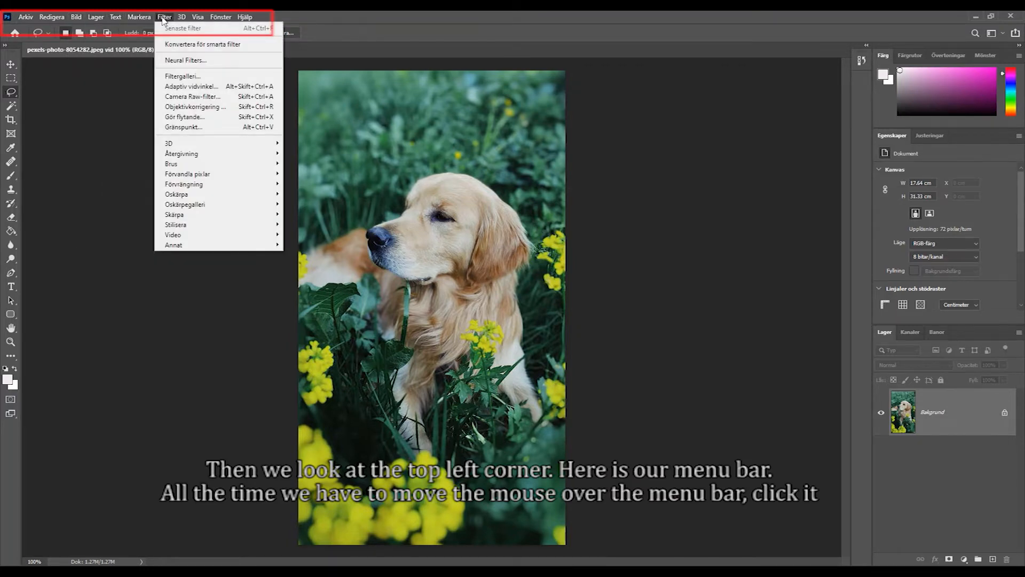
pyautogui.moveTo(218, 19)
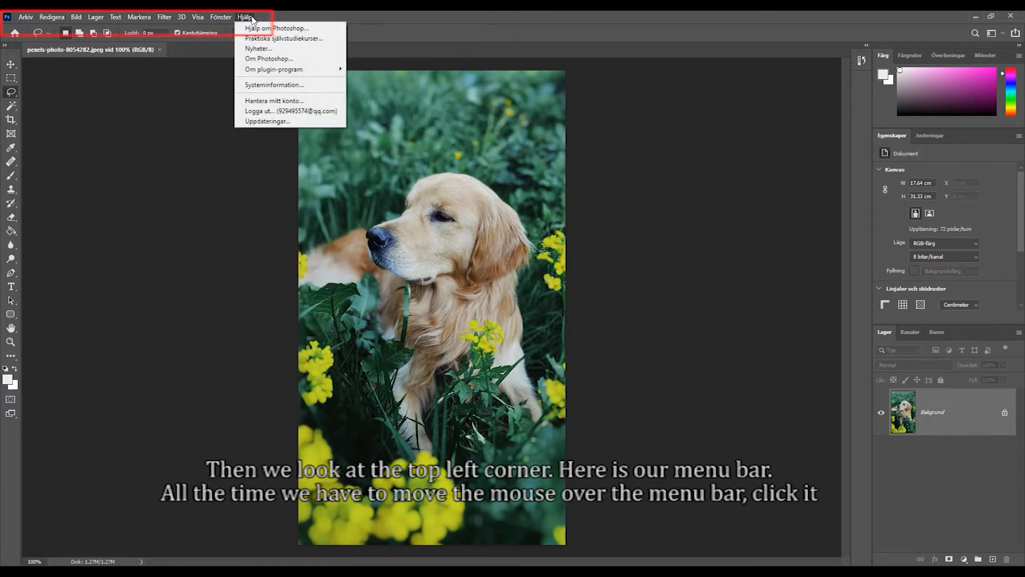
pyautogui.moveTo(28, 19)
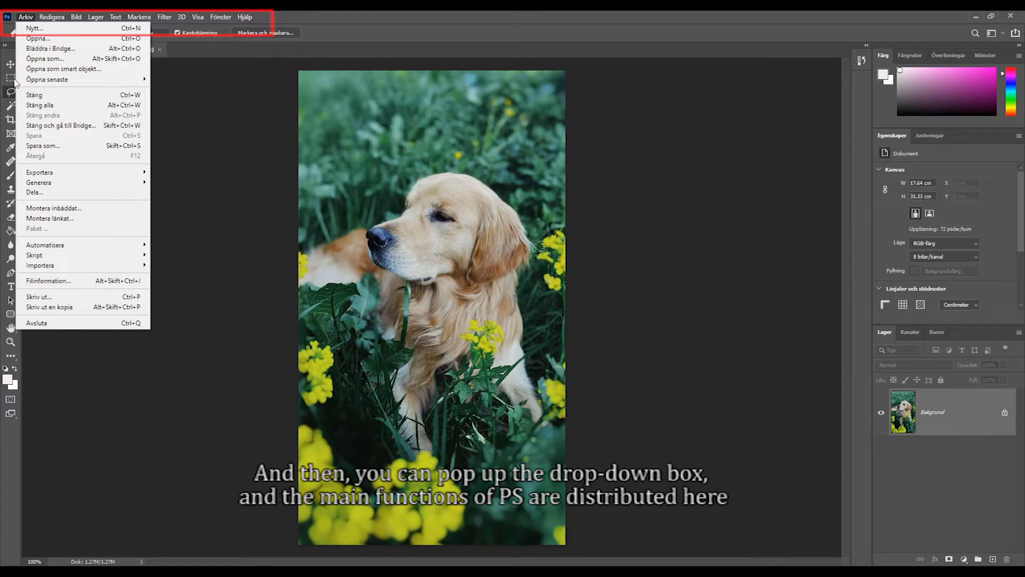
pyautogui.click(20, 17)
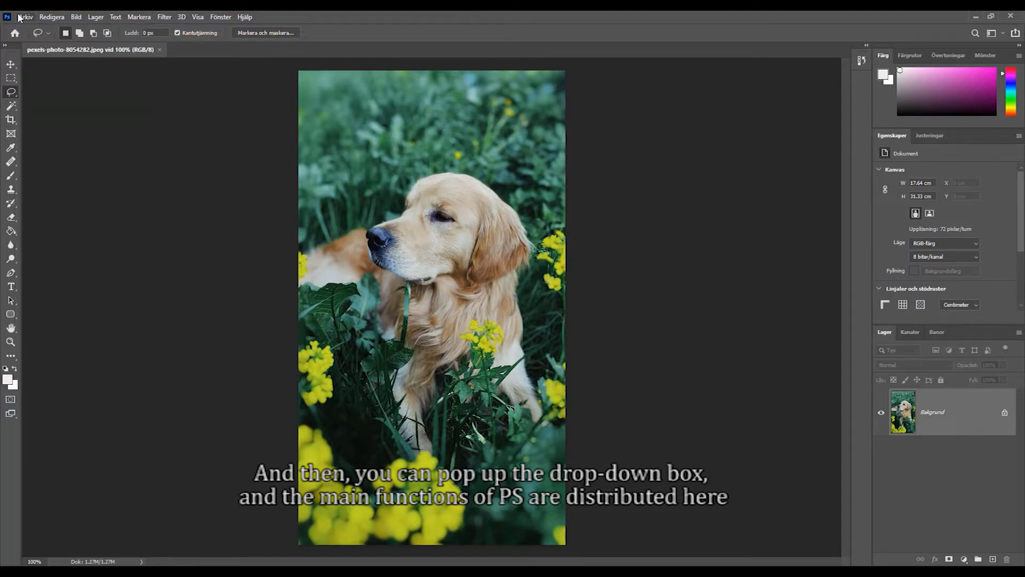
# - Look through the tool variants grouped with the rectangular marquee and the Lasso, ending with the Move tool active
pyautogui.click(10, 65)
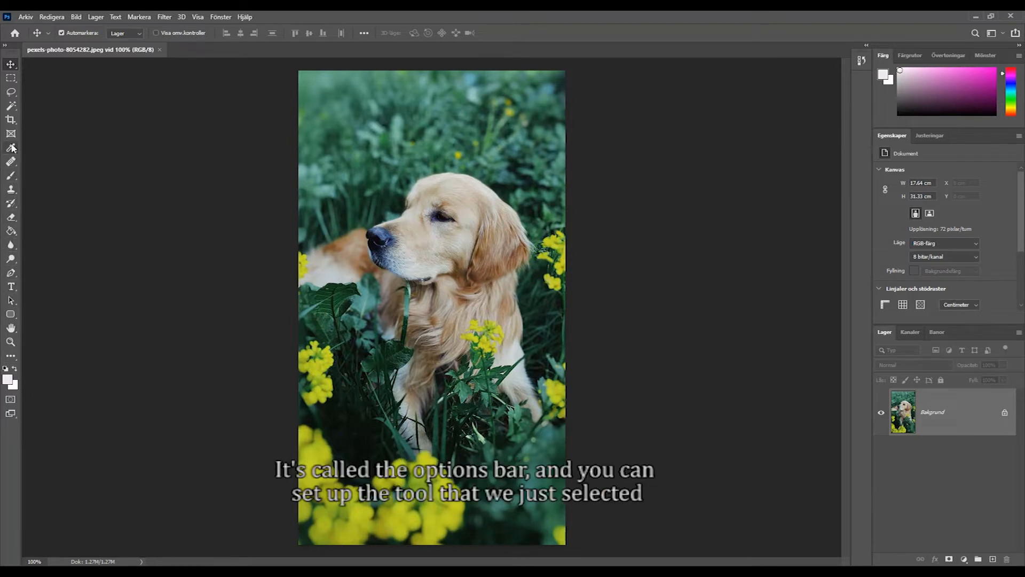
pyautogui.click(12, 78)
pyautogui.rightClick(13, 78)
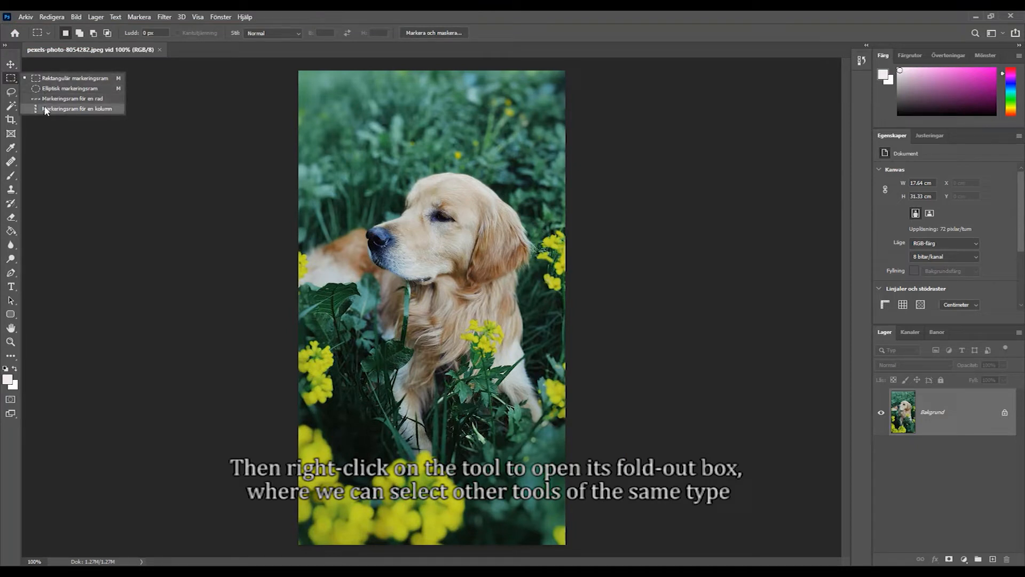
pyautogui.click(12, 92)
pyautogui.rightClick(12, 94)
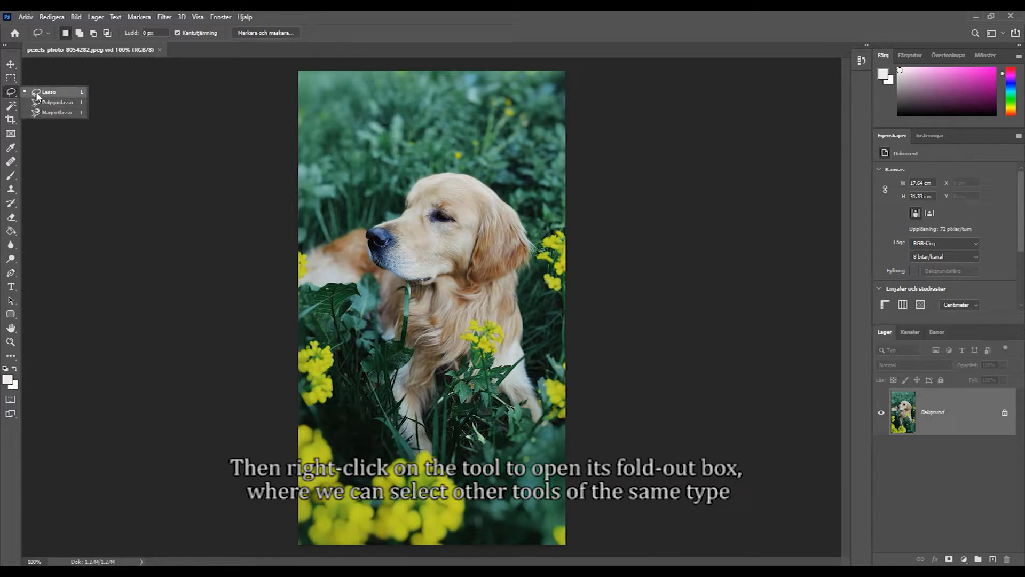
pyautogui.click(10, 78)
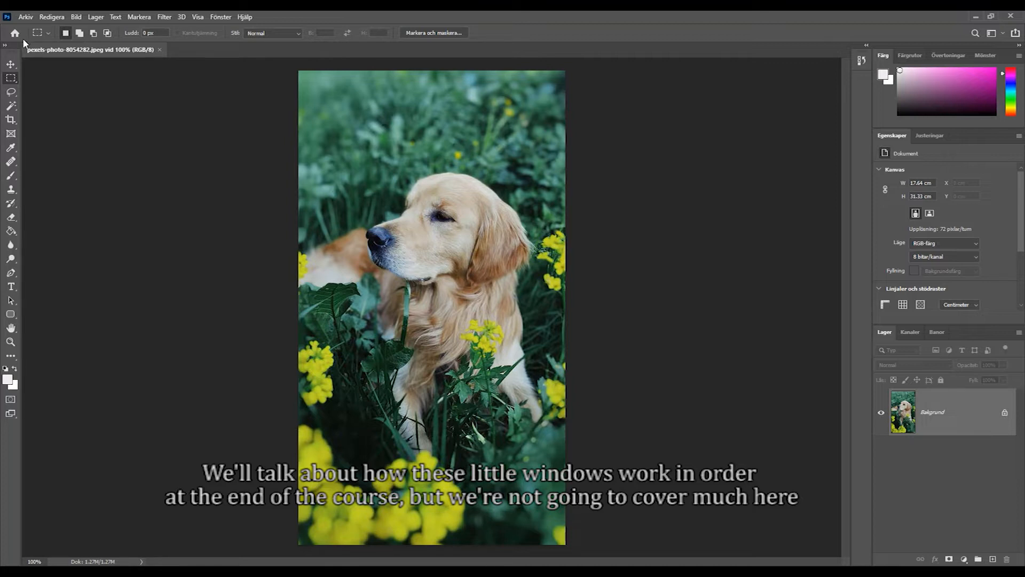
pyautogui.click(11, 65)
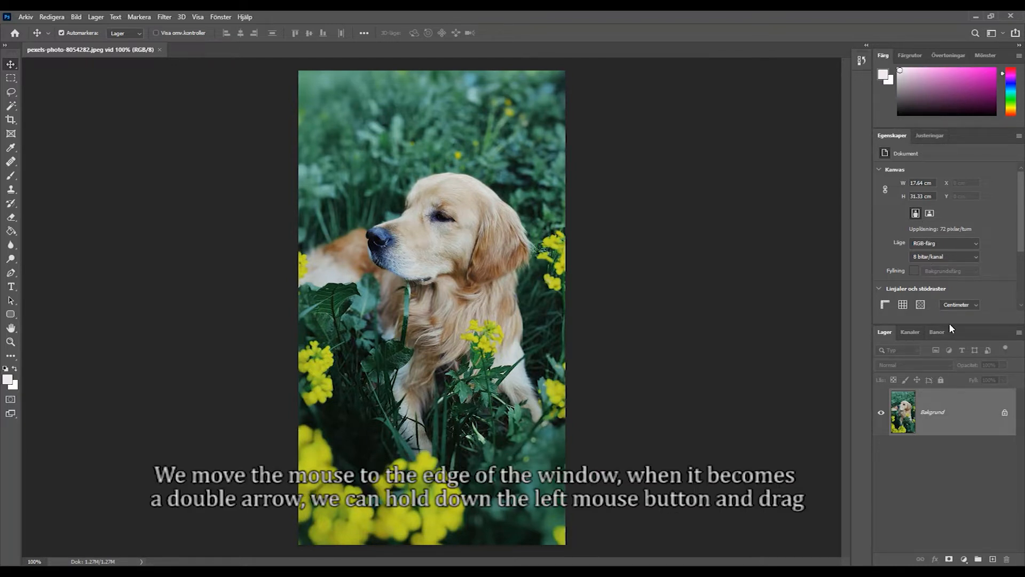
# - Lengthen the Egenskaper (Properties) panel downward and view the Kanaler (Channels) and Banor (Paths) panels before returning to Lager (Layers)
pyautogui.moveTo(950, 323); pyautogui.dragTo(939, 417)
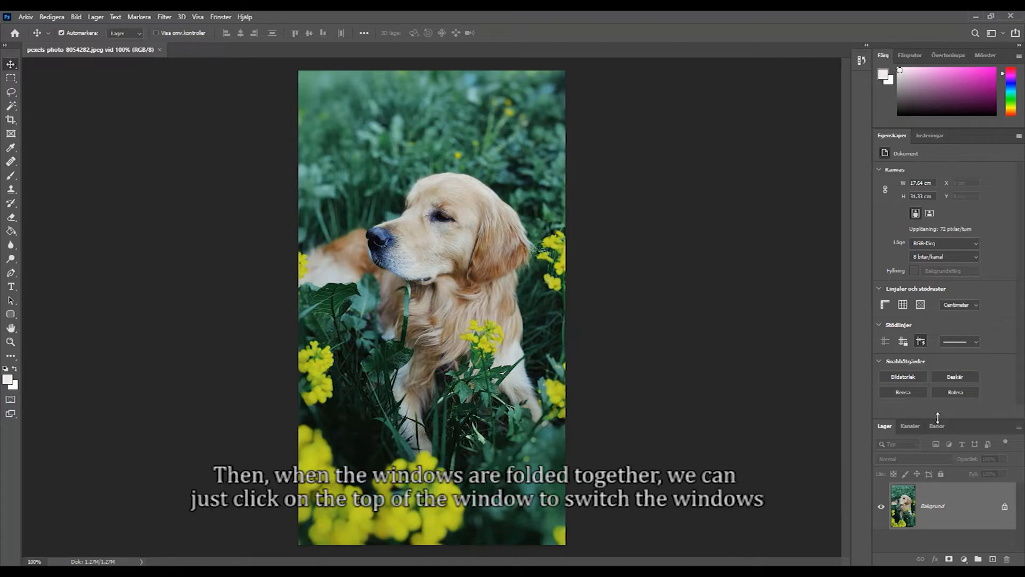
pyautogui.click(905, 429)
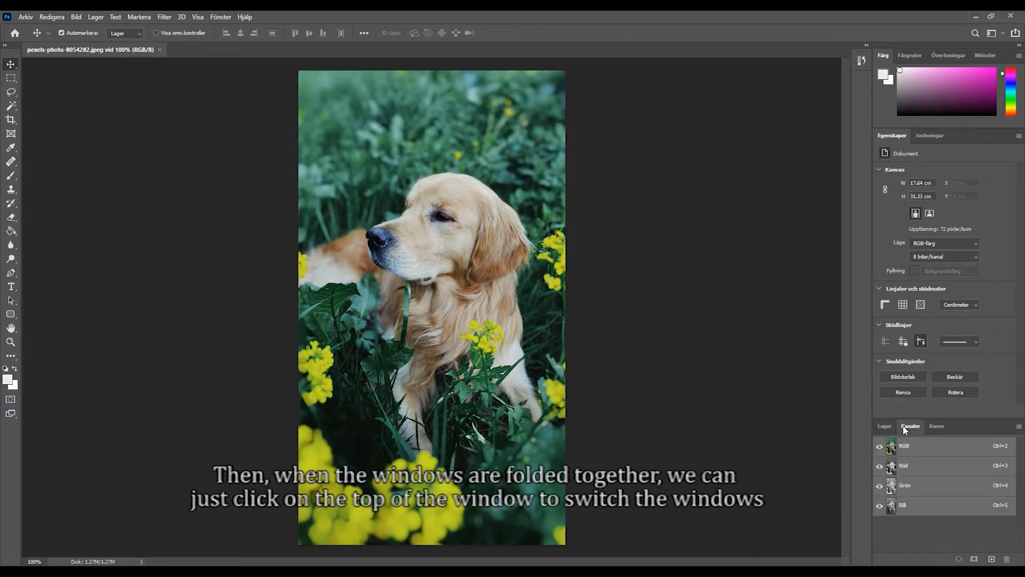
pyautogui.click(933, 428)
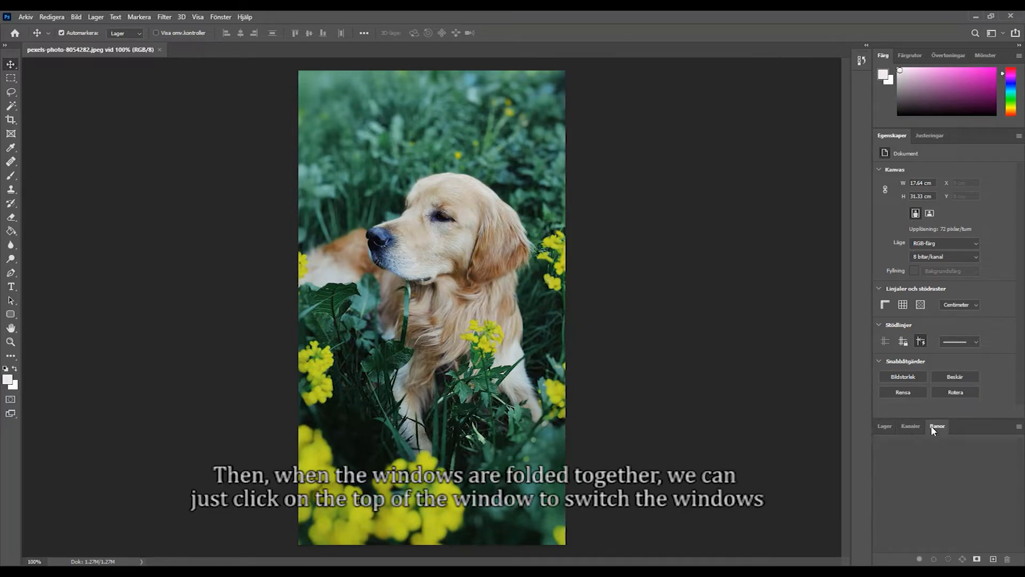
pyautogui.click(911, 428)
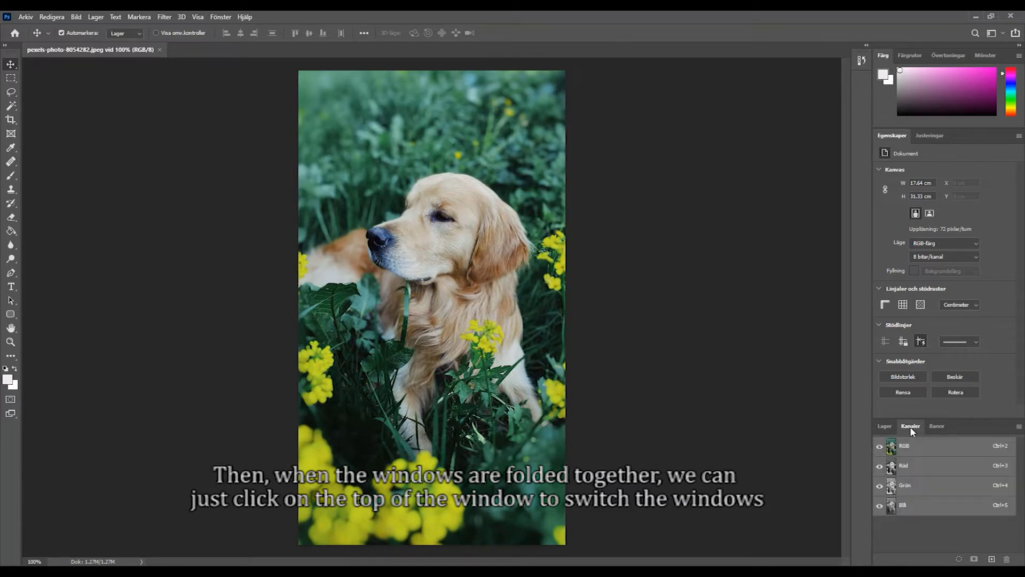
pyautogui.click(886, 427)
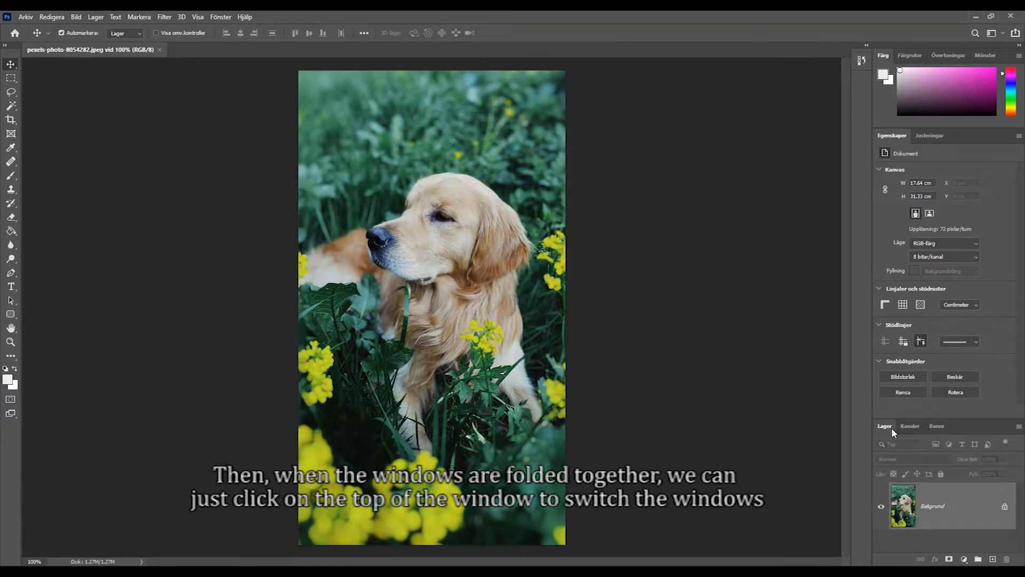
# - Float the Lager (Layers) panel over the workspace and dock it back with Kanaler and Banor
pyautogui.moveTo(890, 424); pyautogui.dragTo(693, 155)
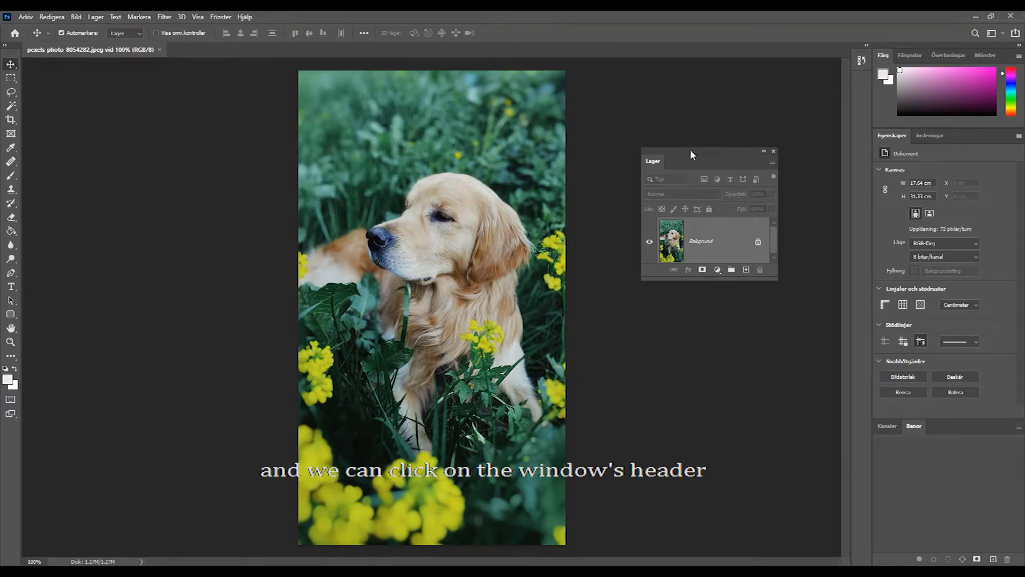
pyautogui.moveTo(690, 152); pyautogui.dragTo(879, 422)
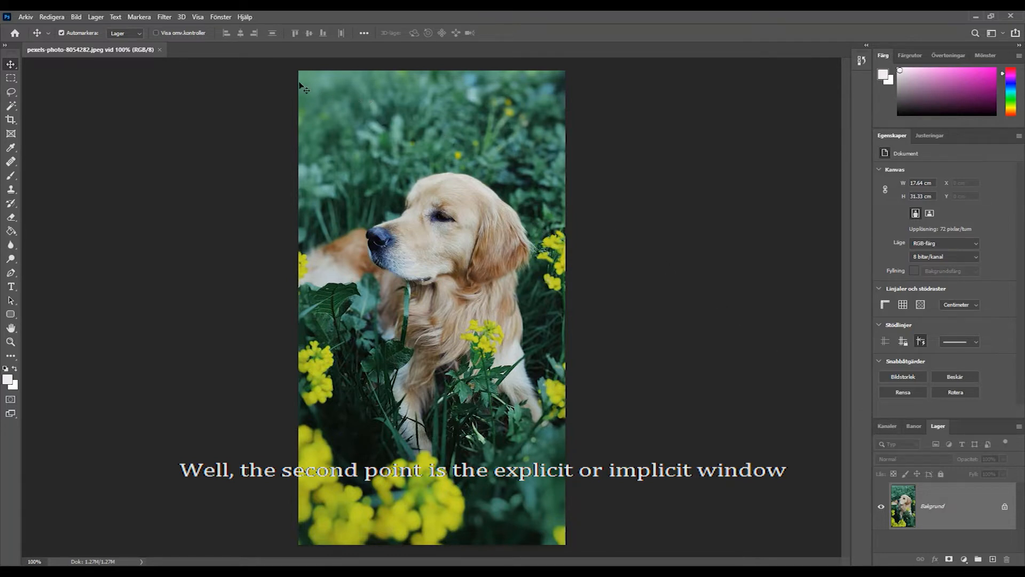
# - Show the Funktionsmakron (Actions) panel, lengthen it to list more actions, and hide it again
pyautogui.click(219, 18)
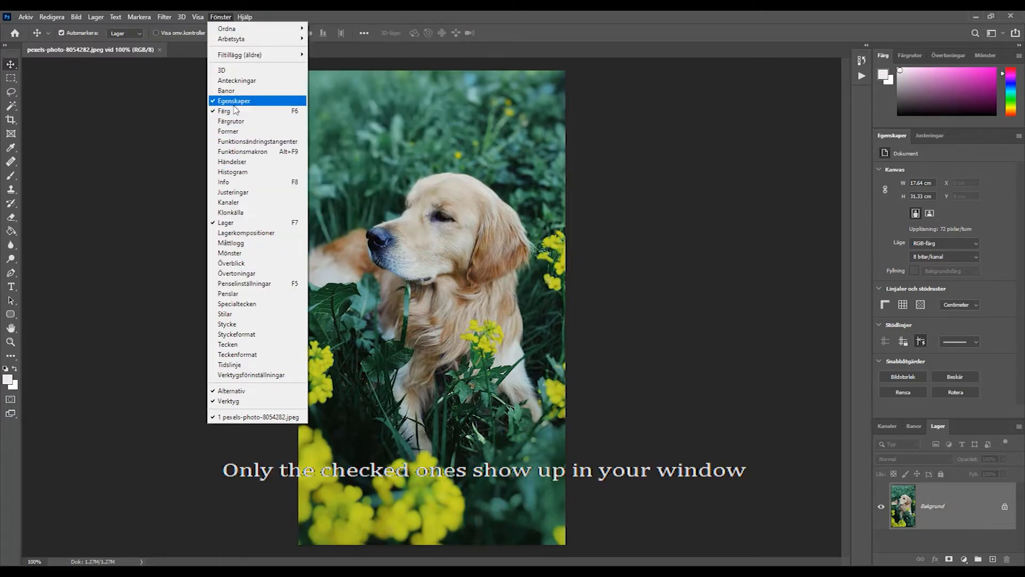
pyautogui.click(238, 154)
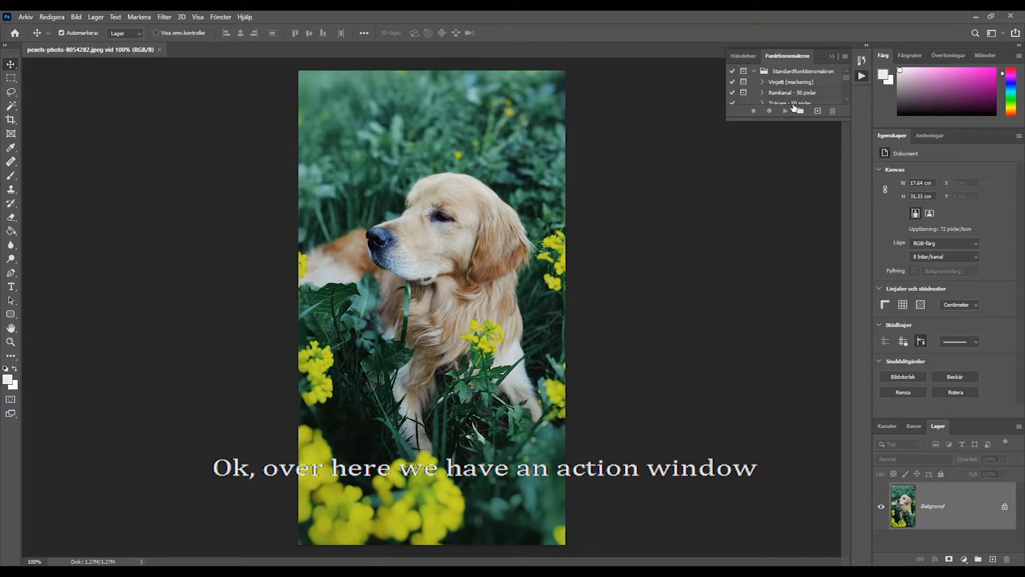
pyautogui.moveTo(796, 119); pyautogui.dragTo(802, 222)
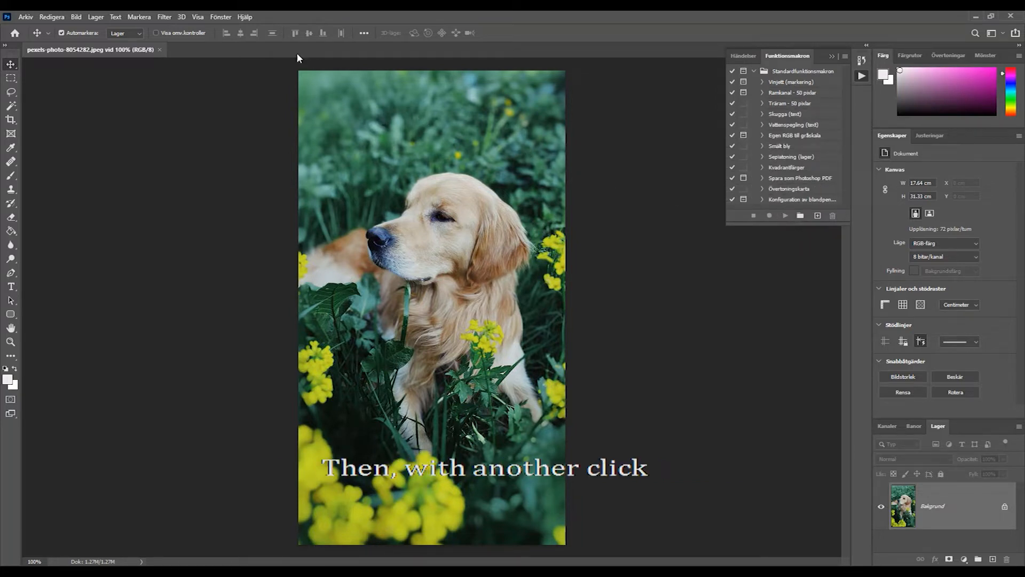
pyautogui.click(215, 21)
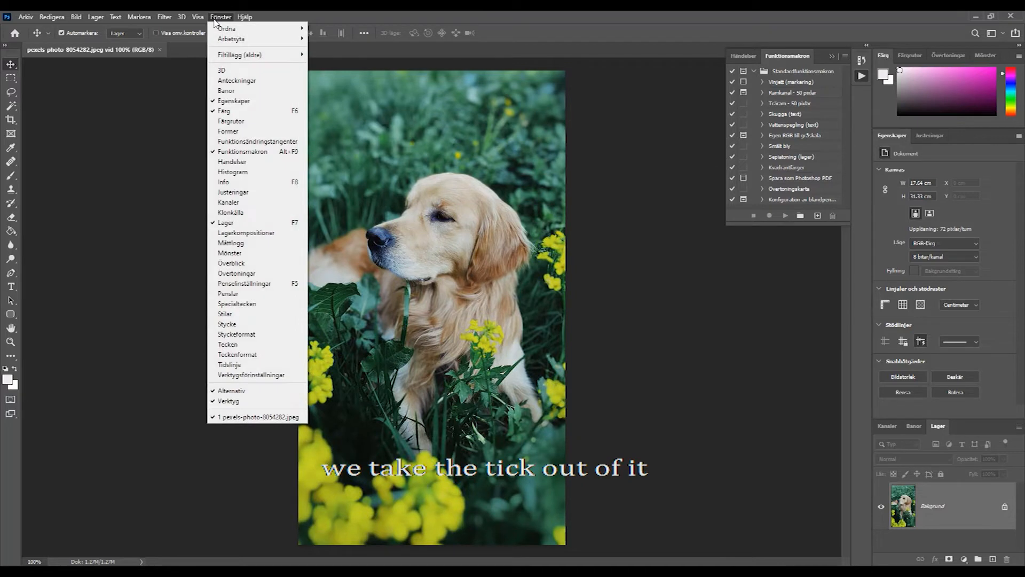
pyautogui.click(224, 153)
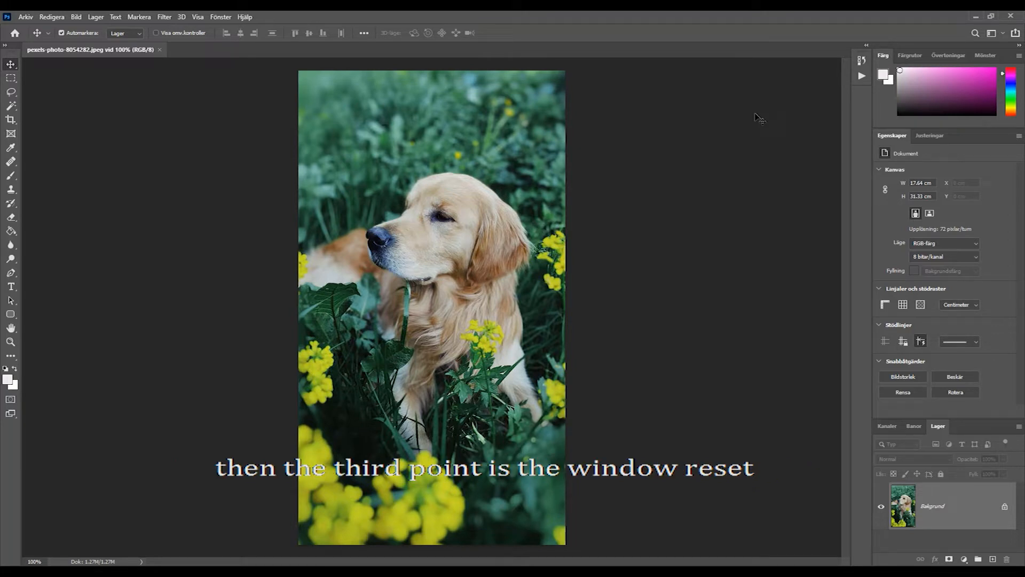
# - Undock the Egenskaper, Justeringar, Kanaler and Lager panels and scatter them as floating windows over the document area
pyautogui.moveTo(890, 136); pyautogui.dragTo(684, 112)
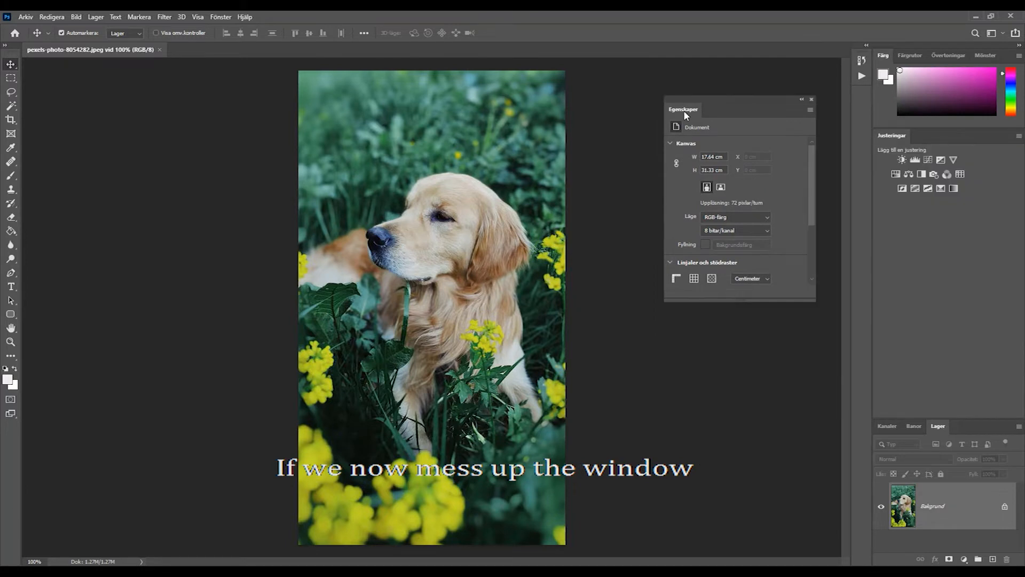
pyautogui.moveTo(888, 137); pyautogui.dragTo(621, 322)
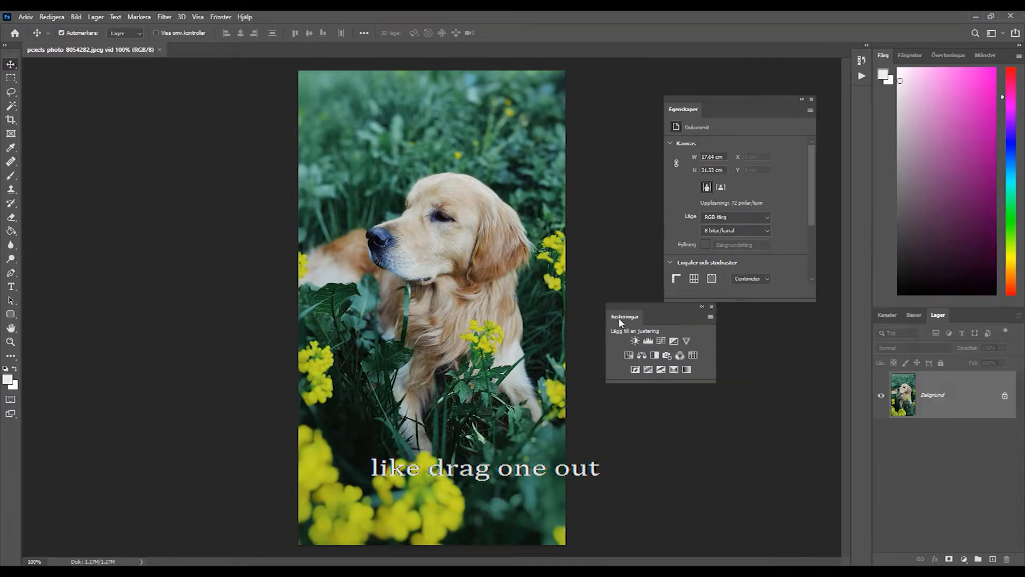
pyautogui.moveTo(887, 315); pyautogui.dragTo(423, 196)
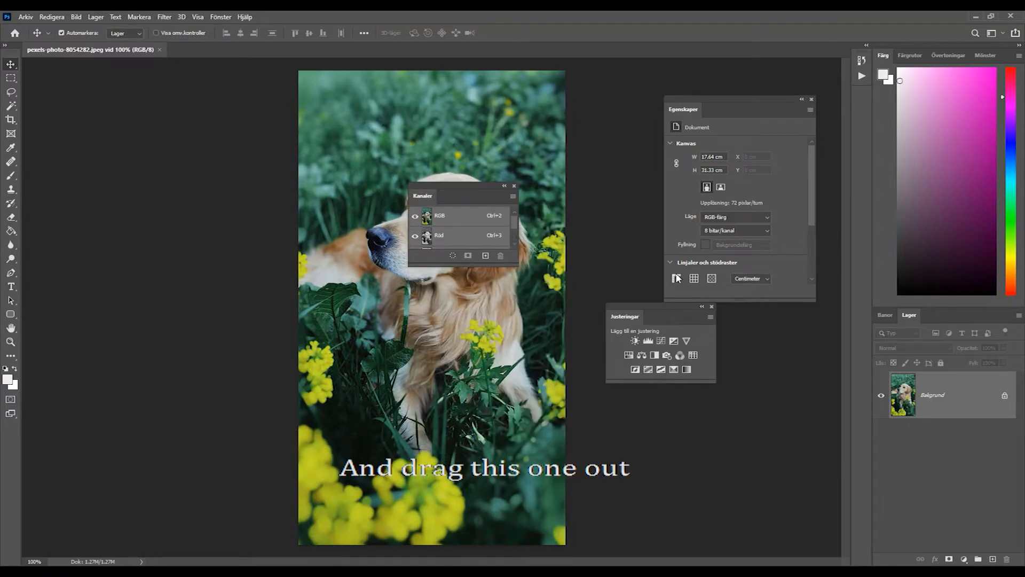
pyautogui.moveTo(910, 316); pyautogui.dragTo(403, 304)
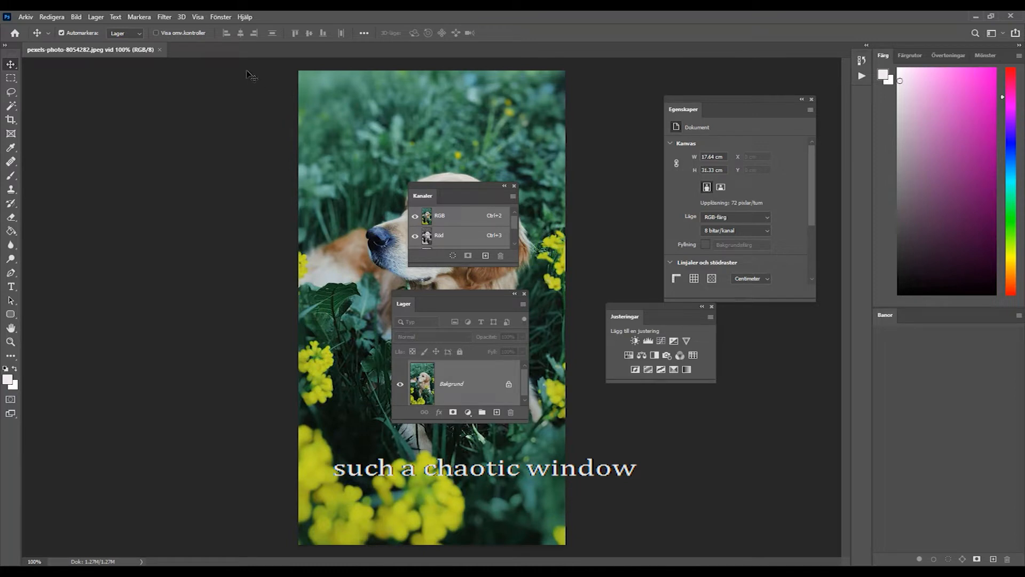
# - Reset the Det viktigaste (Essentials) workspace to its default panel layout
pyautogui.click(221, 17)
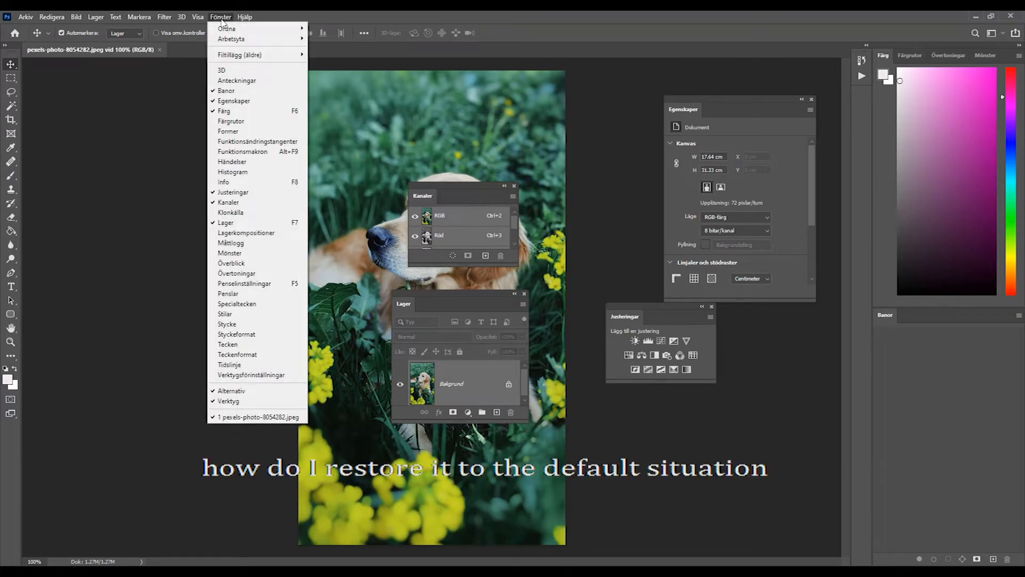
pyautogui.moveTo(225, 41)
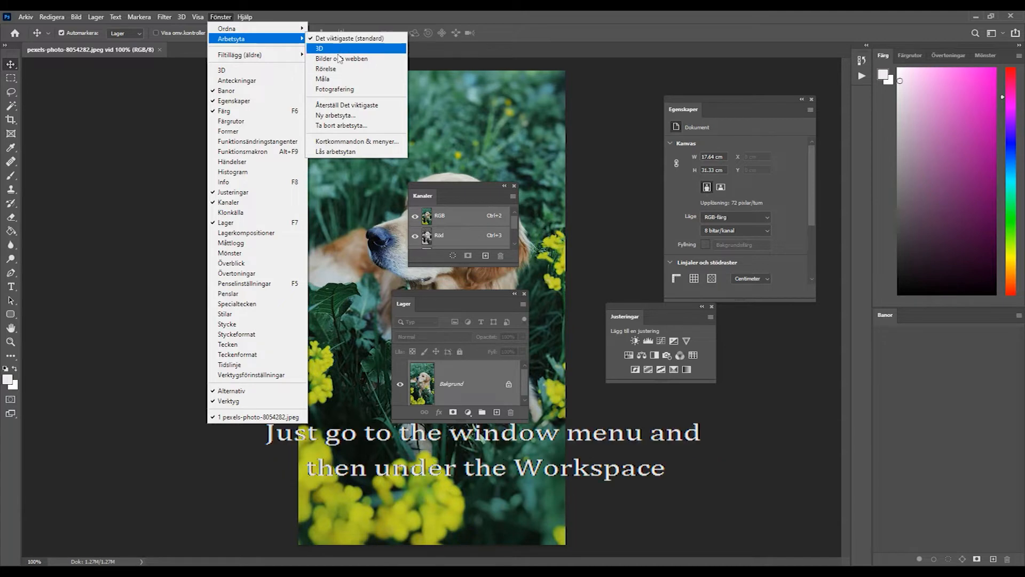
pyautogui.click(341, 105)
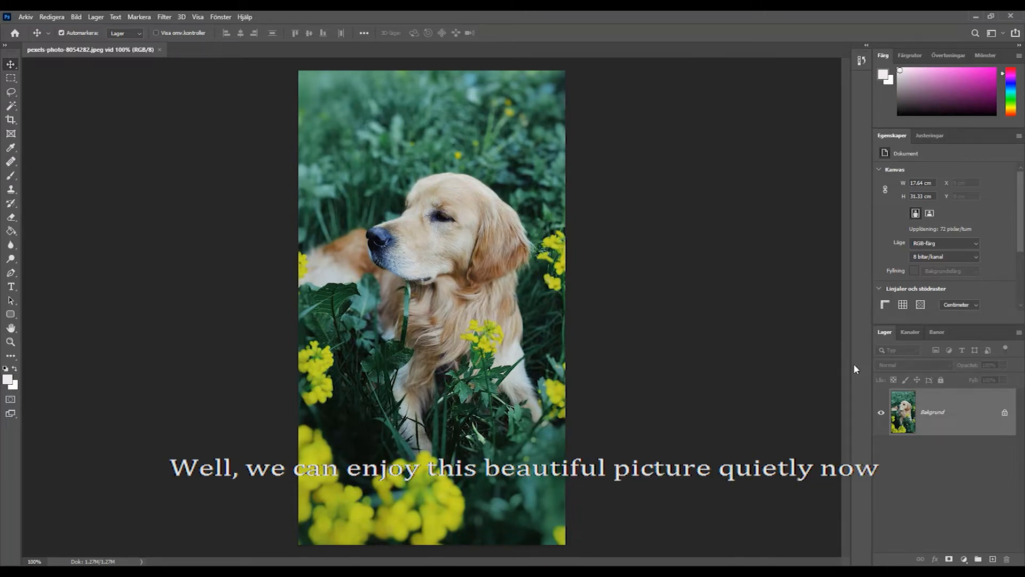
# - Zoom in to about 1080% around the grass blade below the dog's chin to examine the photo's pixels
pyautogui.scroll(3, 395, 299)
pyautogui.scroll(3, 395, 299)
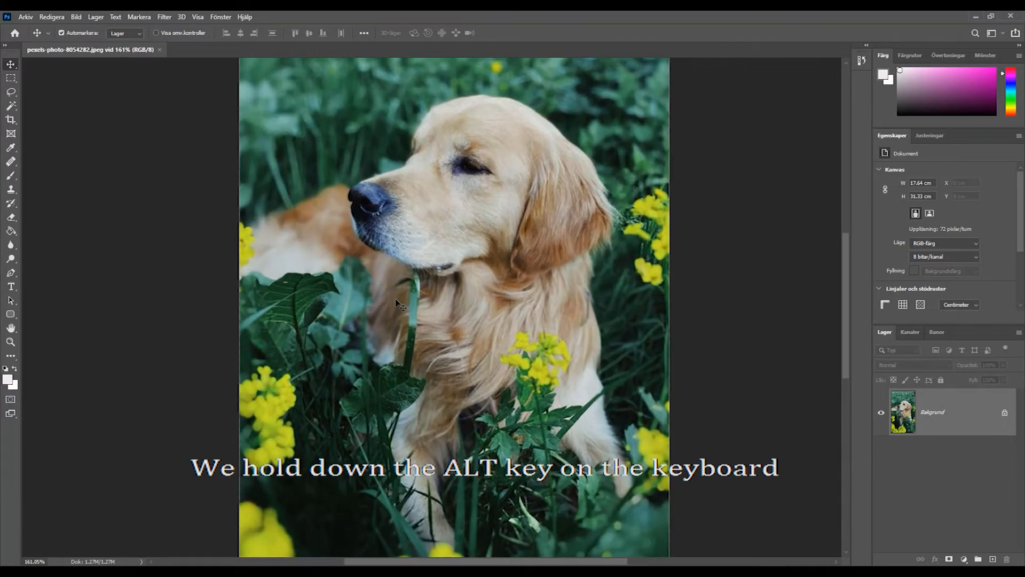
pyautogui.scroll(-1, 395, 299)
pyautogui.scroll(-5, 397, 305)
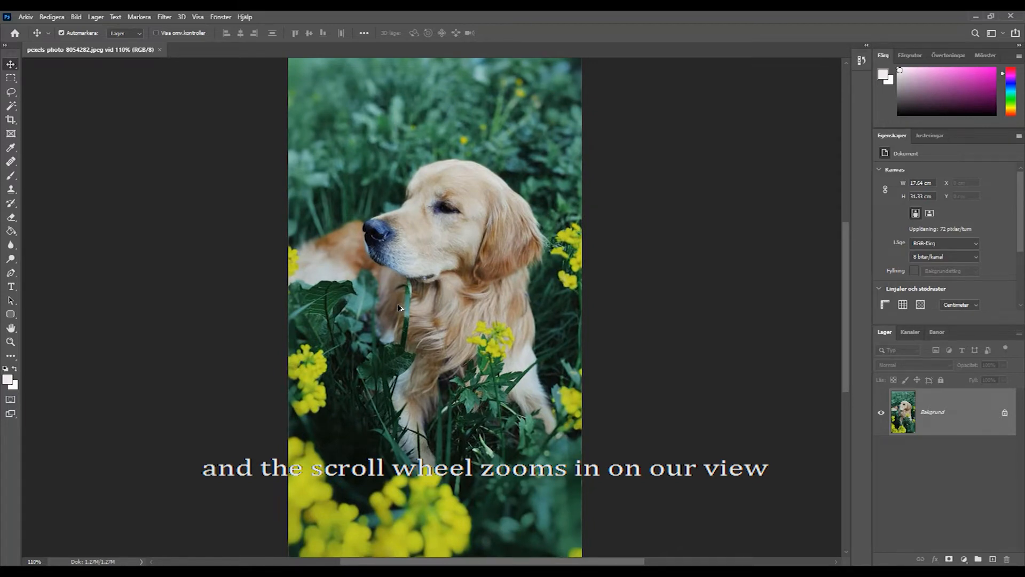
pyautogui.scroll(3, 401, 309)
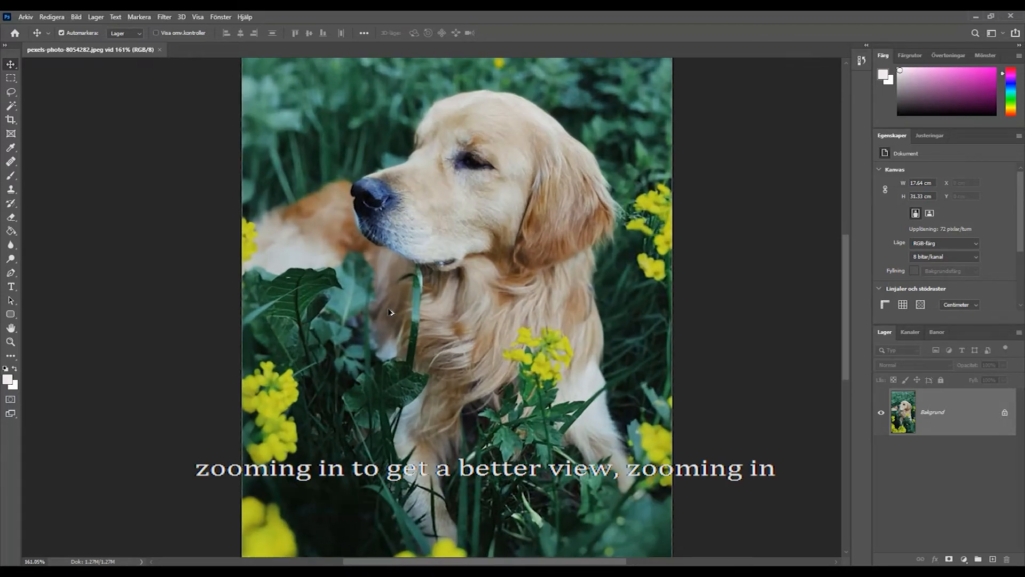
pyautogui.scroll(5, 385, 317)
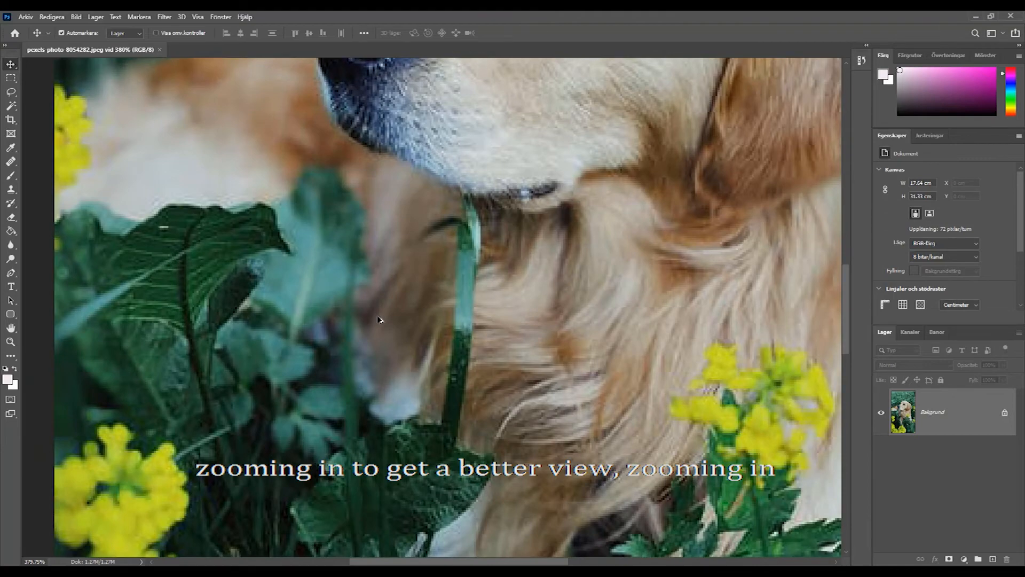
pyautogui.scroll(5, 379, 320)
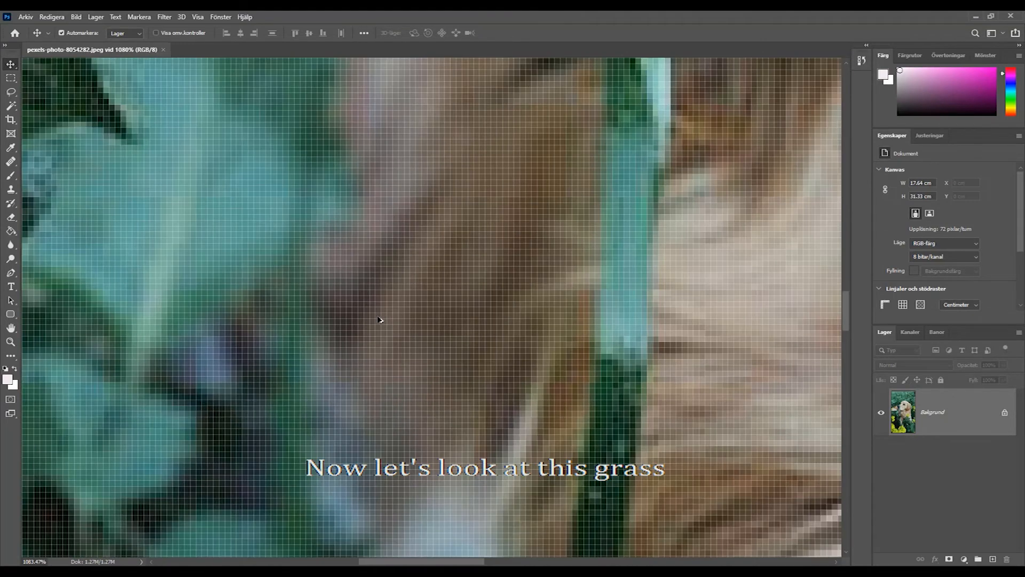
# - Zoom between about 260% and 1920% around the grass blade to examine the individual pixels, finishing zoomed out at about 161%
pyautogui.scroll(2, 379, 319)
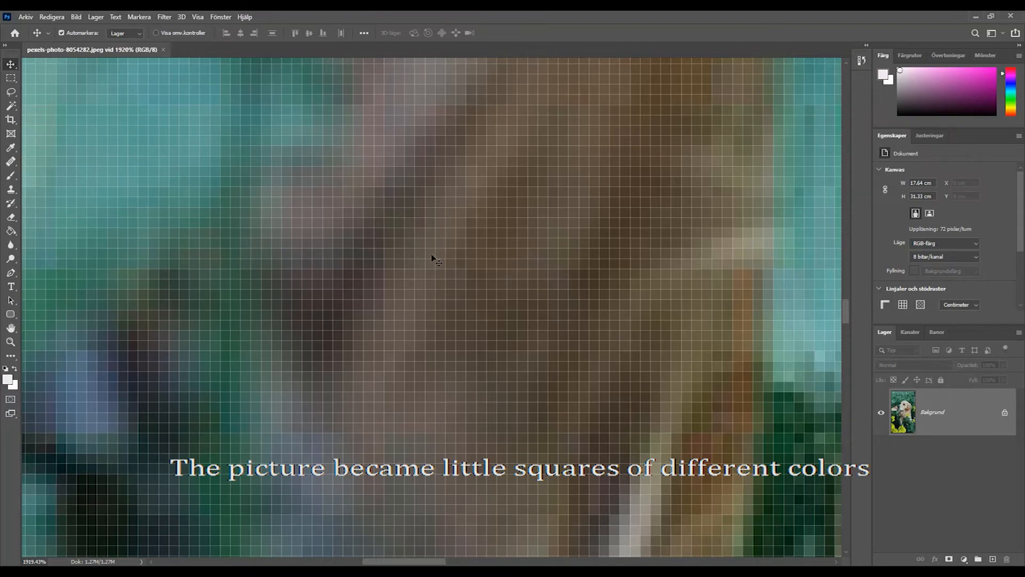
pyautogui.scroll(-3, 350, 311)
pyautogui.scroll(-5, 347, 311)
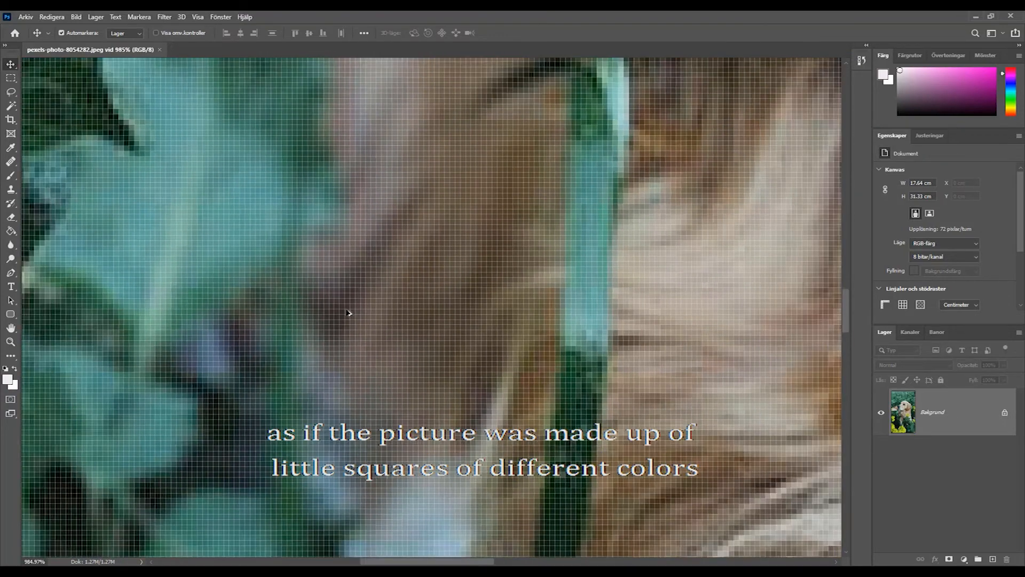
pyautogui.scroll(-3, 348, 315)
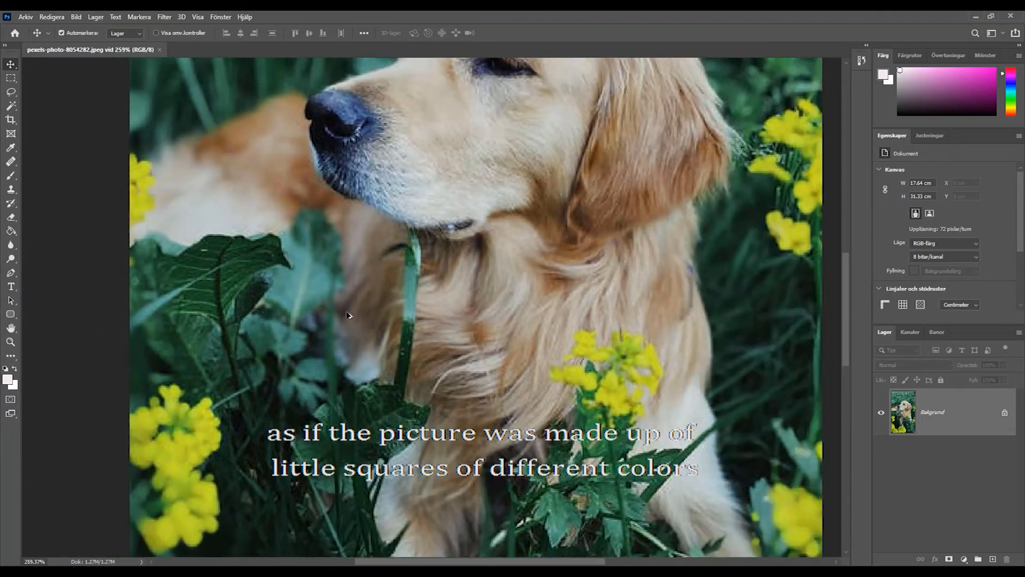
pyautogui.scroll(4, 348, 315)
pyautogui.scroll(6, 347, 315)
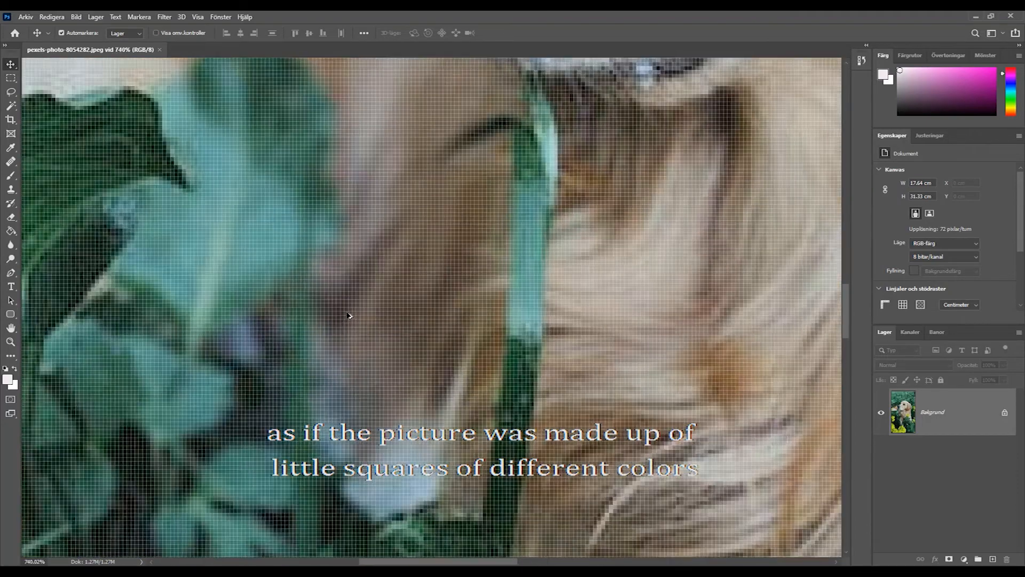
pyautogui.scroll(-6, 348, 315)
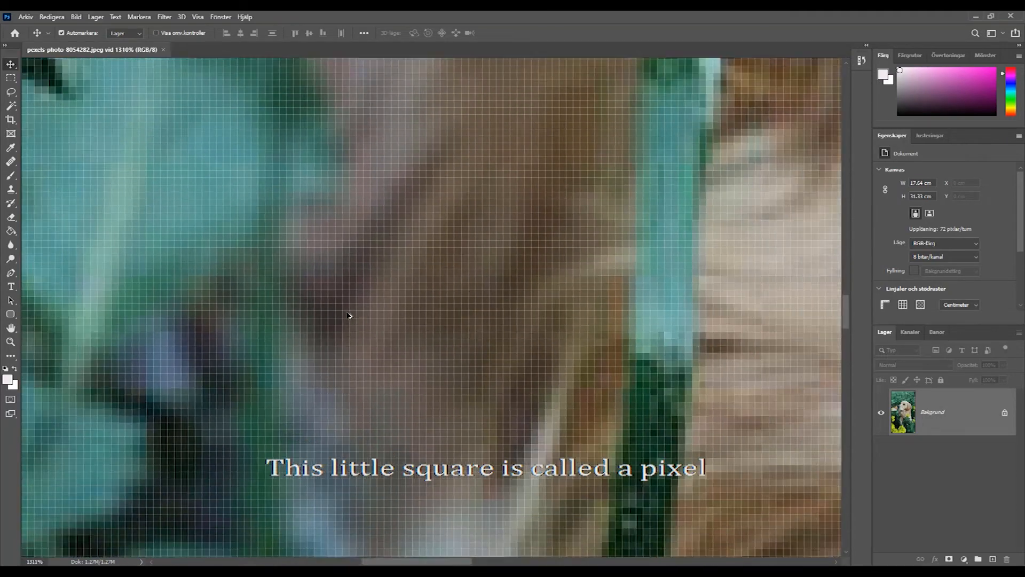
pyautogui.scroll(-2, 347, 315)
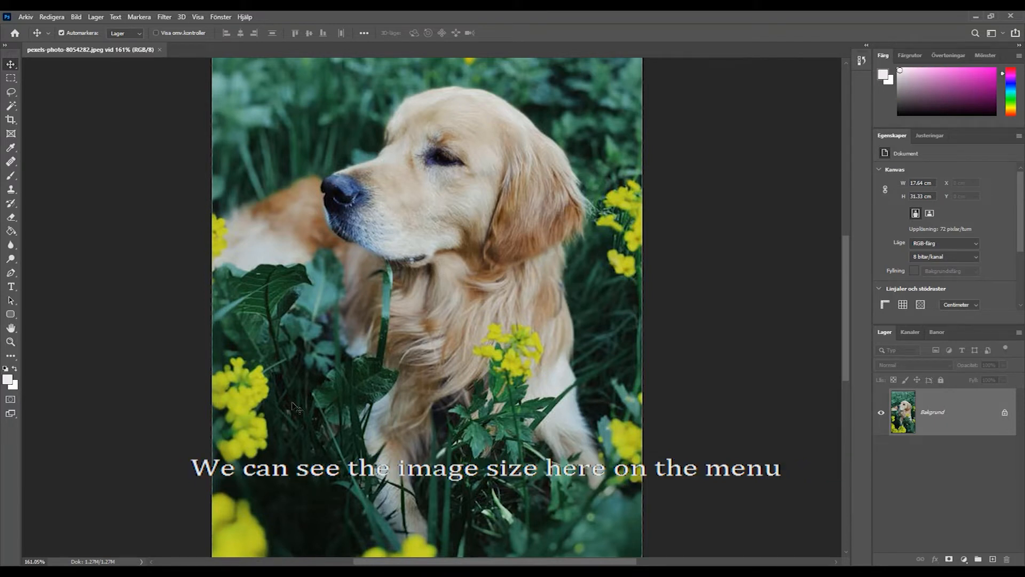
# - Open Bildstorlek (Image Size), switch its units to Pixlar (pixels), and check the photo's width and height
pyautogui.click(75, 17)
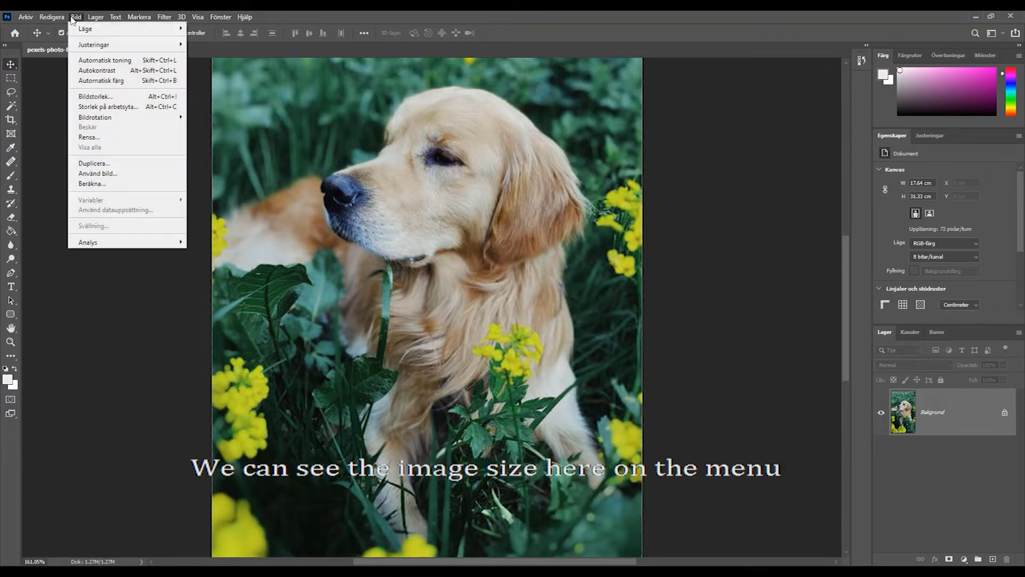
pyautogui.click(88, 98)
pyautogui.moveTo(516, 127); pyautogui.dragTo(415, 140)
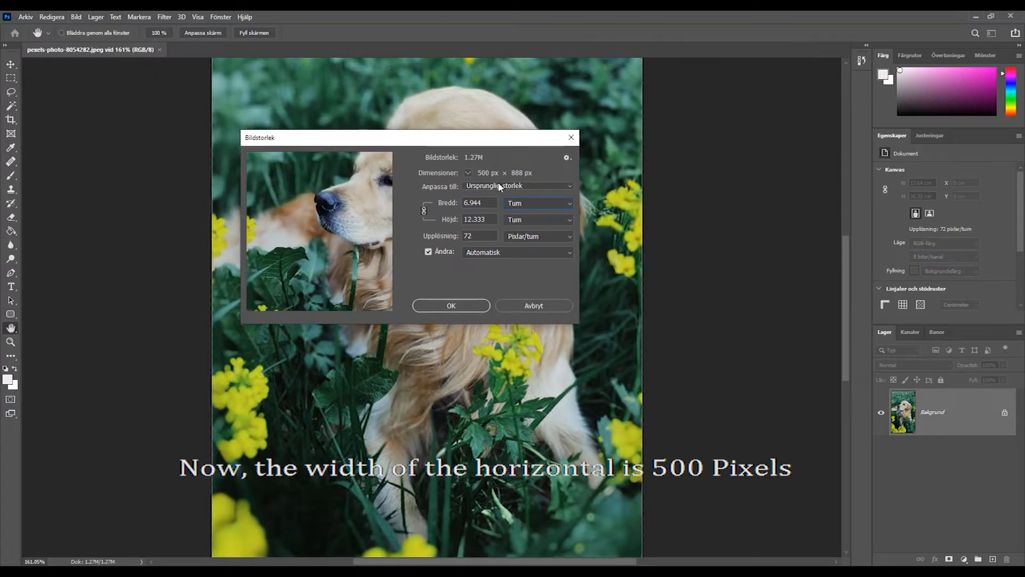
pyautogui.click(530, 202)
pyautogui.click(514, 222)
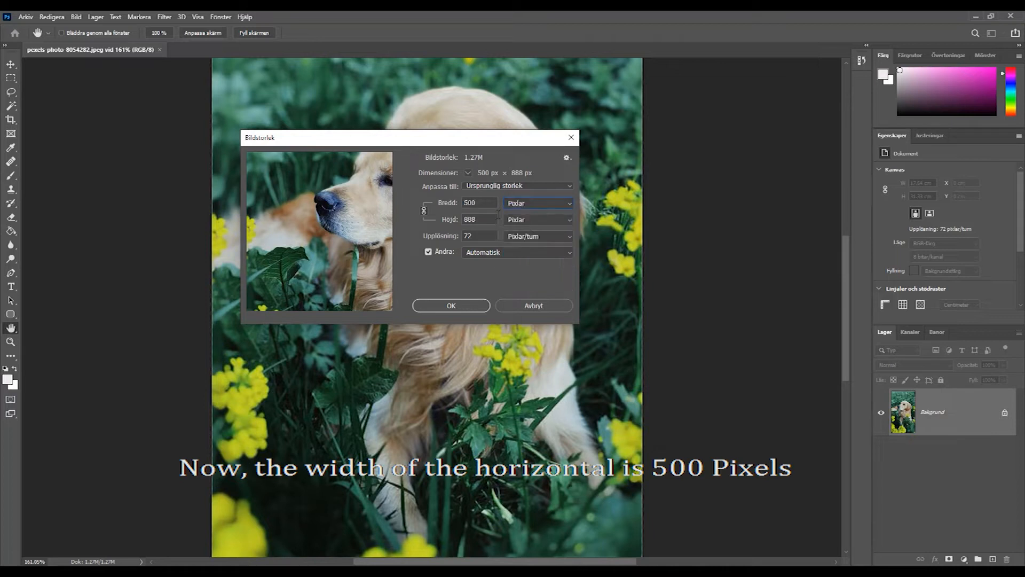
pyautogui.moveTo(474, 204); pyautogui.dragTo(444, 220)
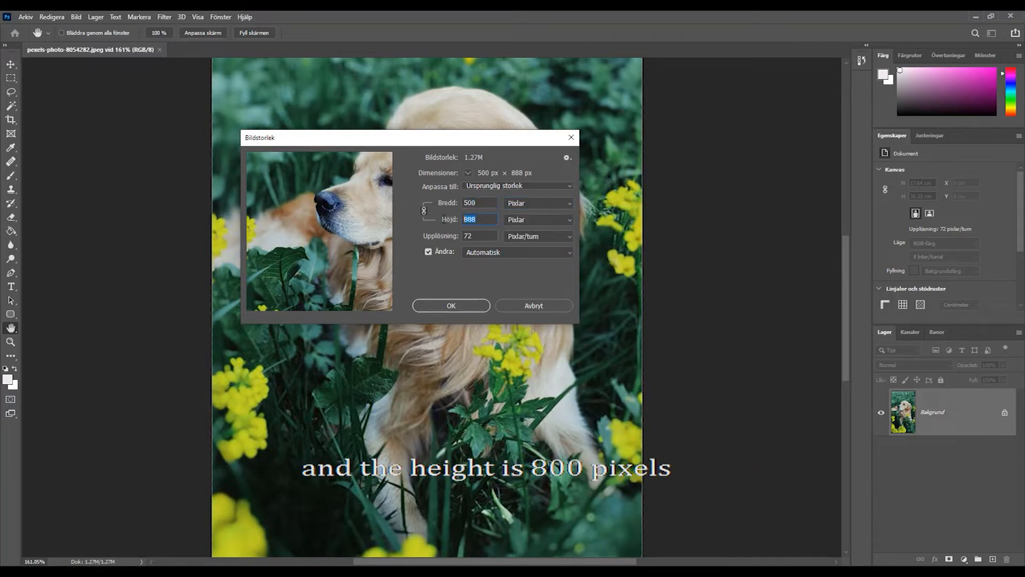
pyautogui.click(442, 220)
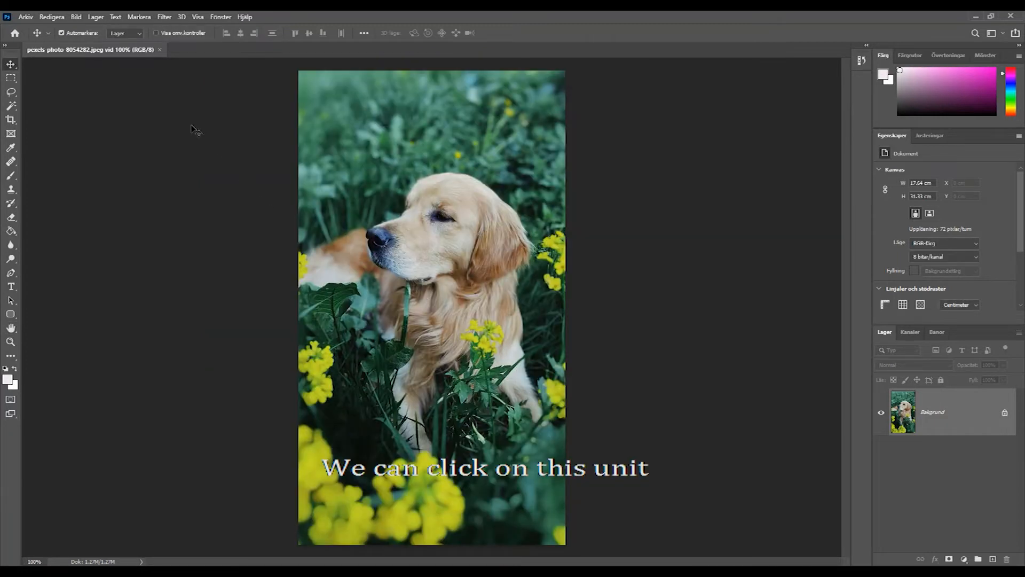
# - Reopen Bildstorlek (Image Size) with Centimeter as the unit and check the photo's physical width and height
pyautogui.click(76, 16)
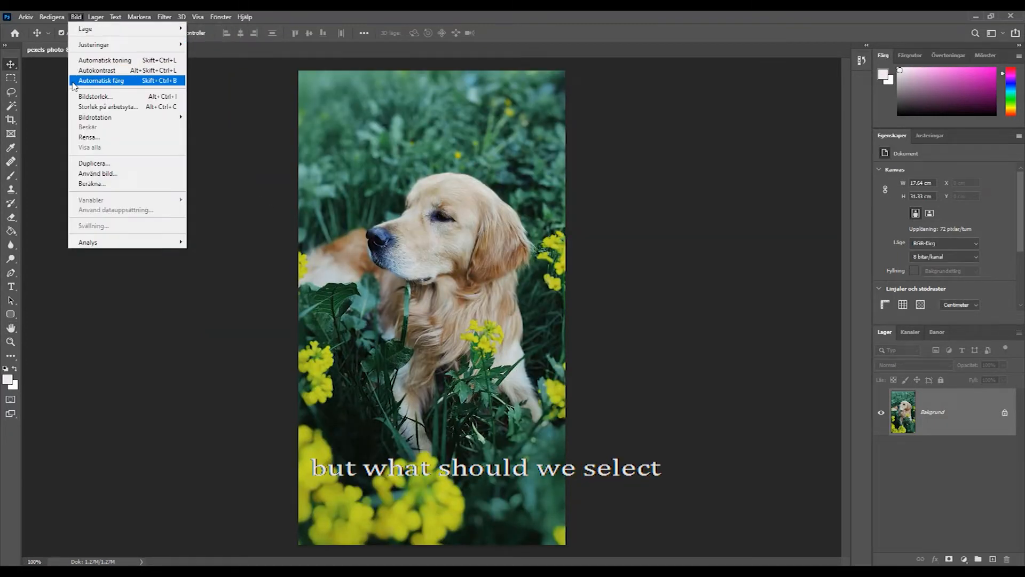
pyautogui.click(80, 97)
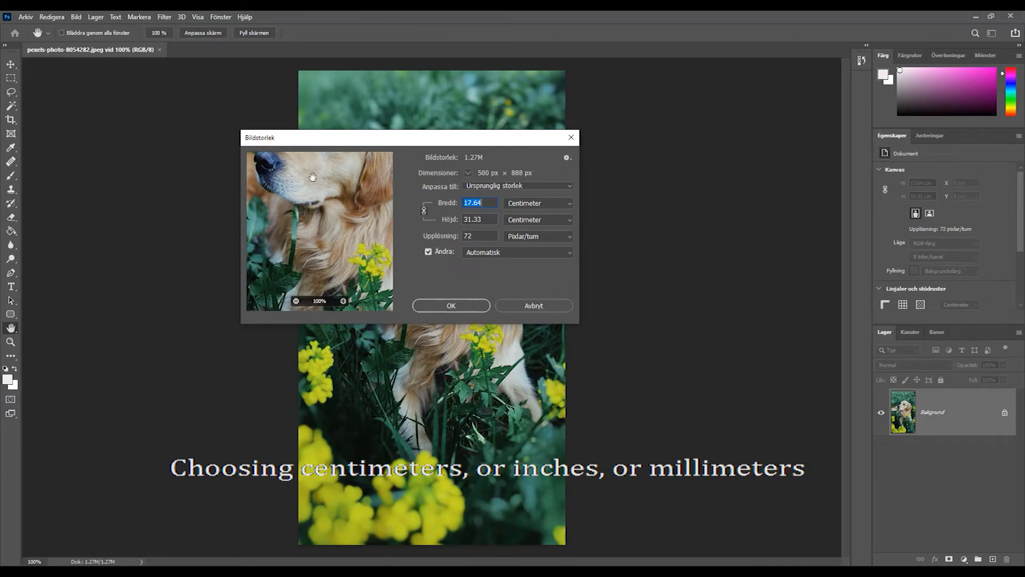
pyautogui.click(569, 205)
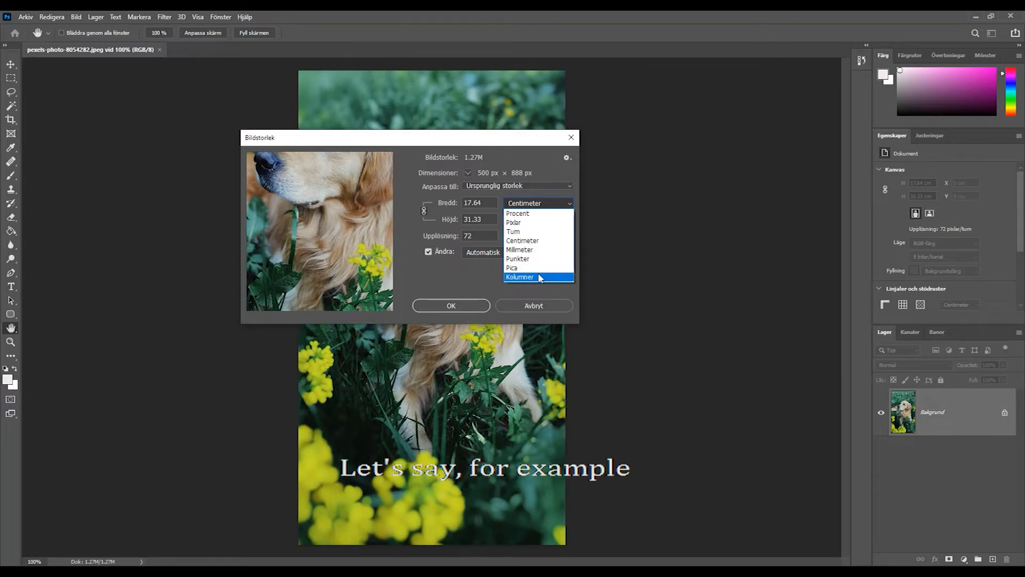
pyautogui.click(533, 241)
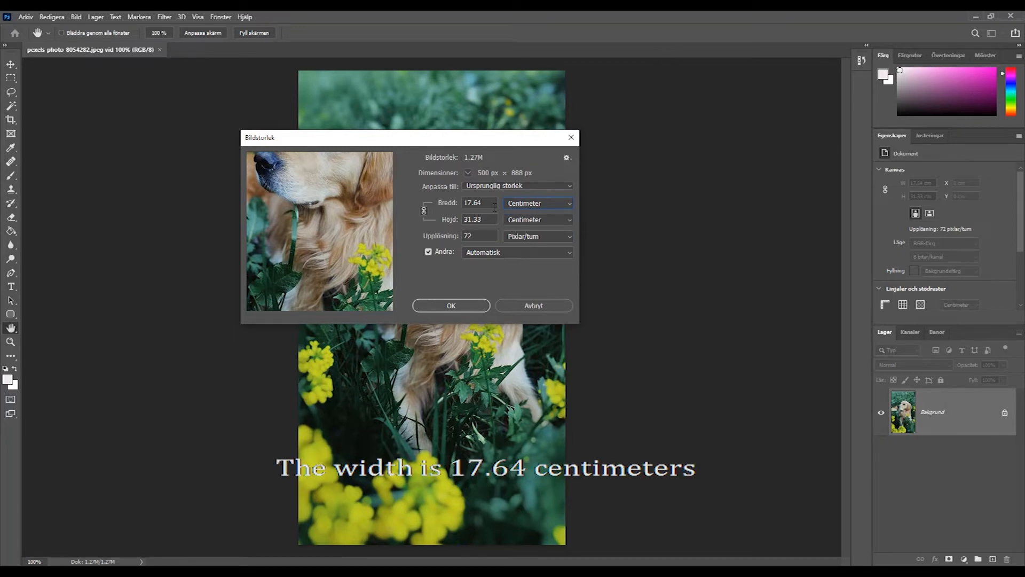
pyautogui.moveTo(493, 205); pyautogui.dragTo(462, 204)
pyautogui.moveTo(494, 220); pyautogui.dragTo(457, 219)
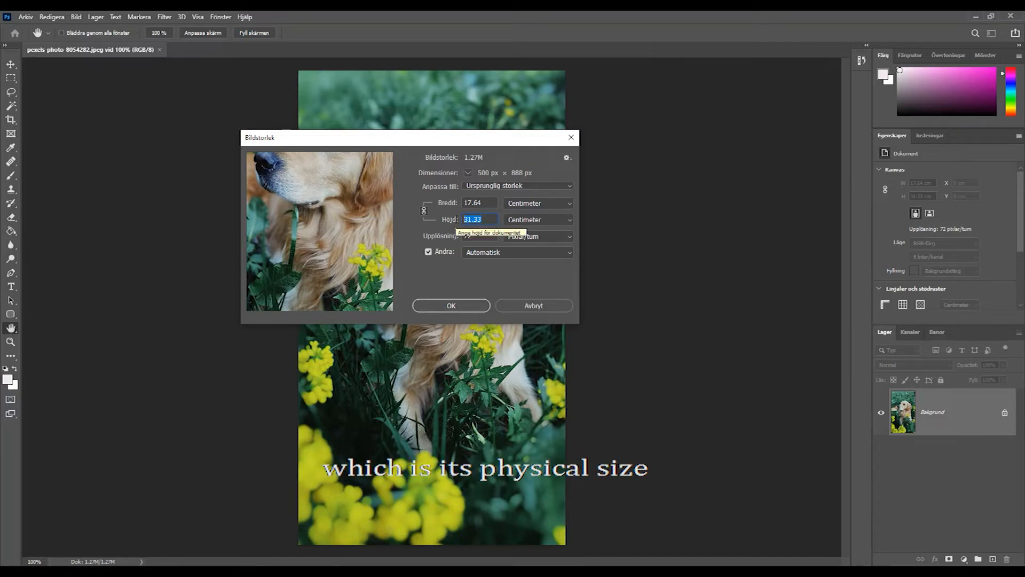
# - Check the photo's resolution in pixels per inch and close the image size settings without applying anything
pyautogui.click(472, 276)
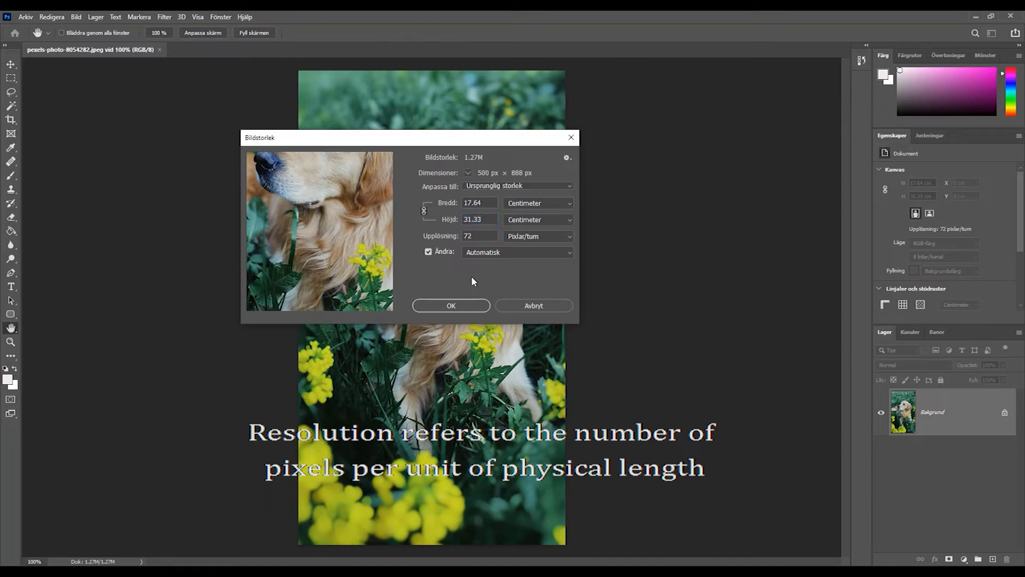
pyautogui.doubleClick(478, 235)
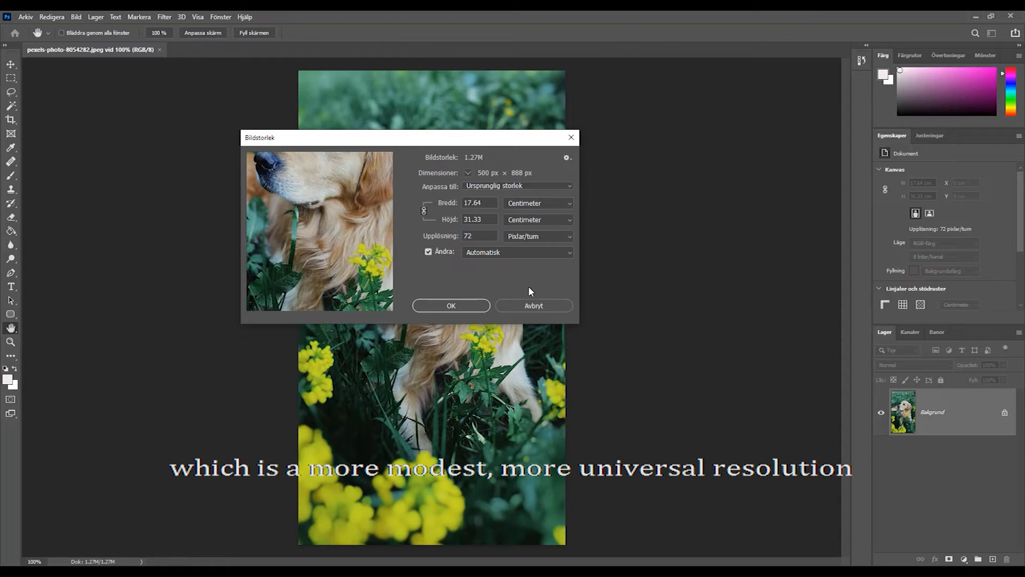
pyautogui.click(535, 302)
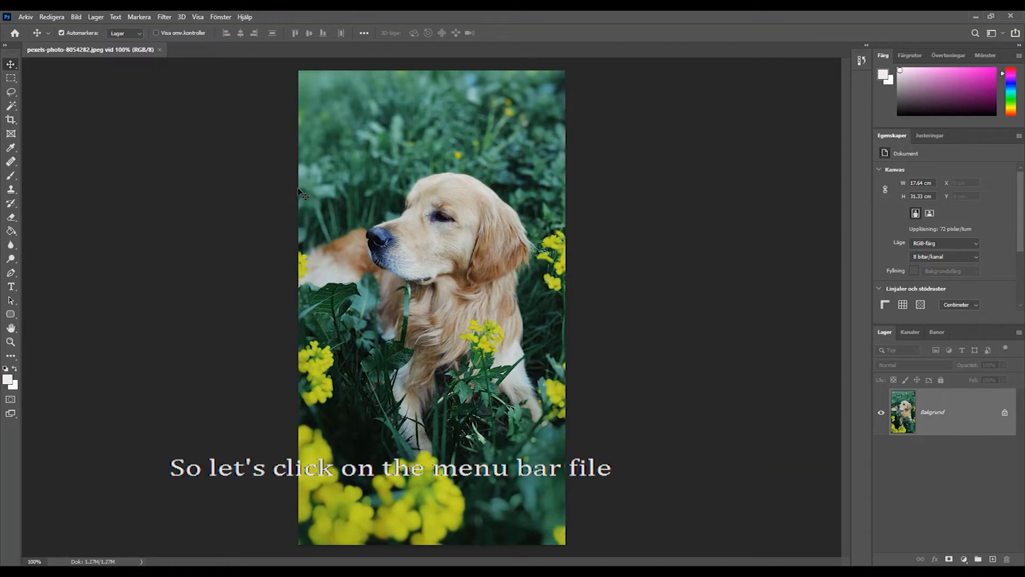
# - Start a new document and look through the recent, Foto, Konst och illustrationer and Utskrift presets
pyautogui.click(27, 17)
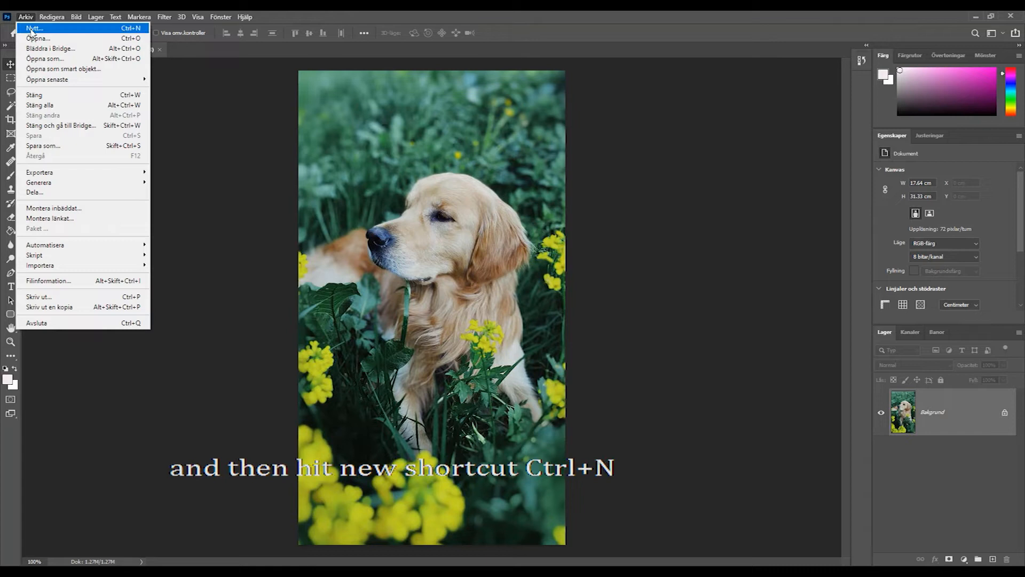
pyautogui.click(32, 28)
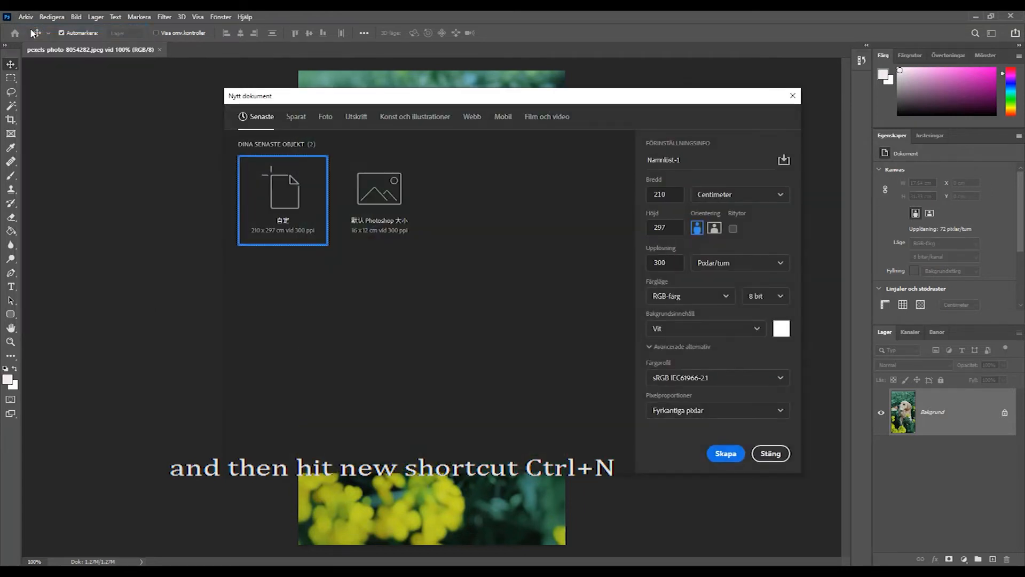
pyautogui.click(379, 208)
pyautogui.click(289, 210)
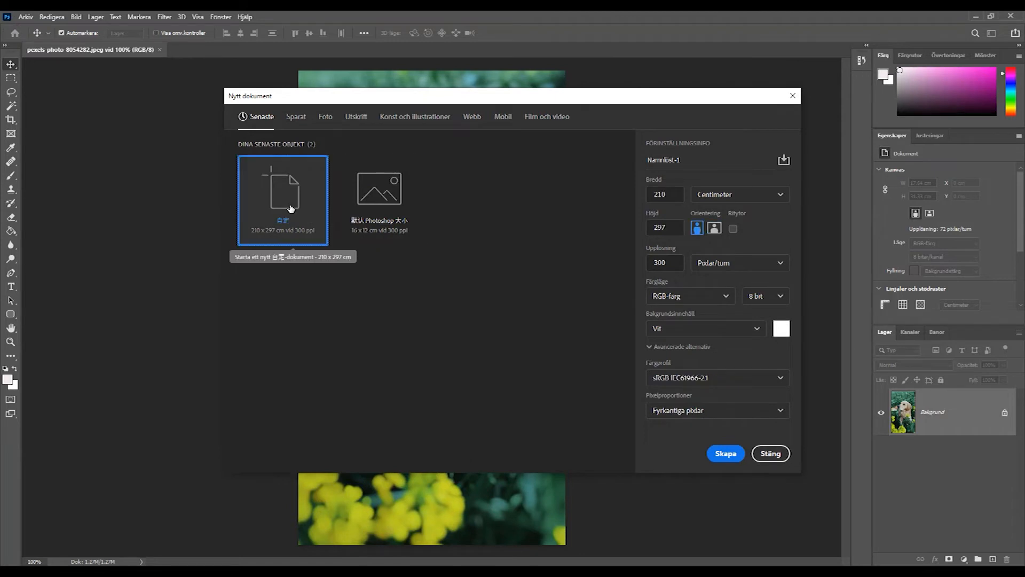
pyautogui.click(323, 118)
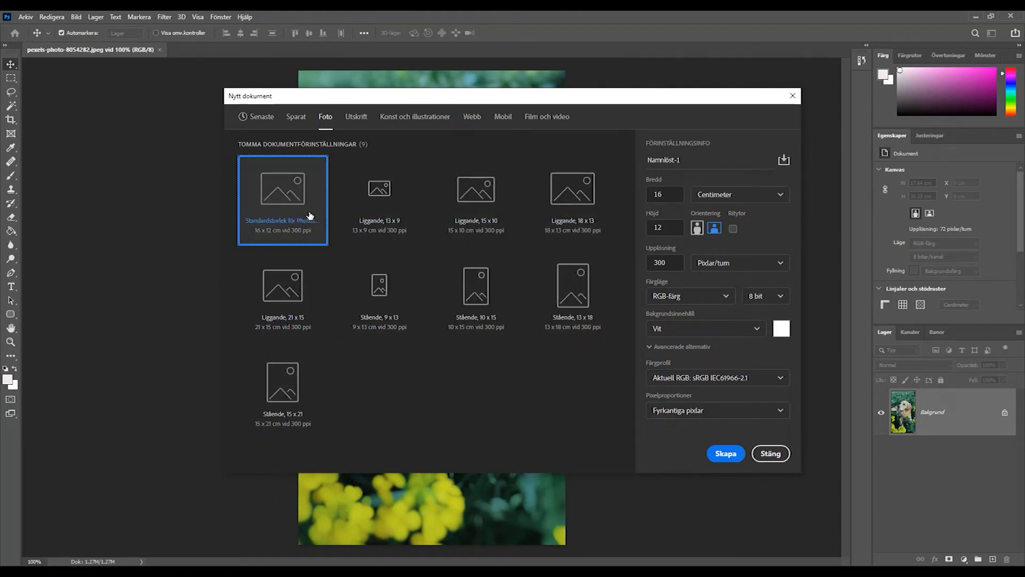
pyautogui.click(415, 117)
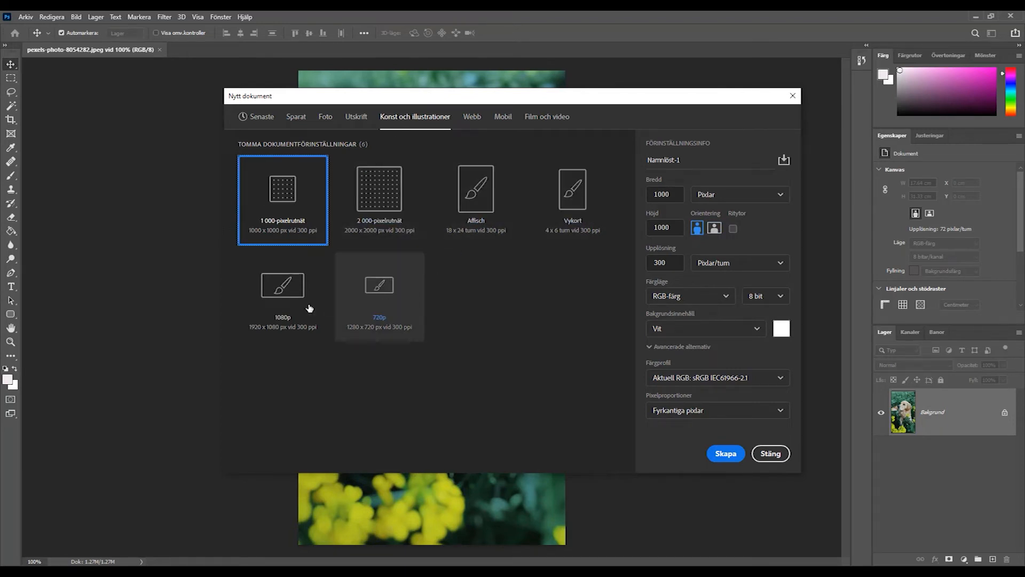
pyautogui.click(358, 121)
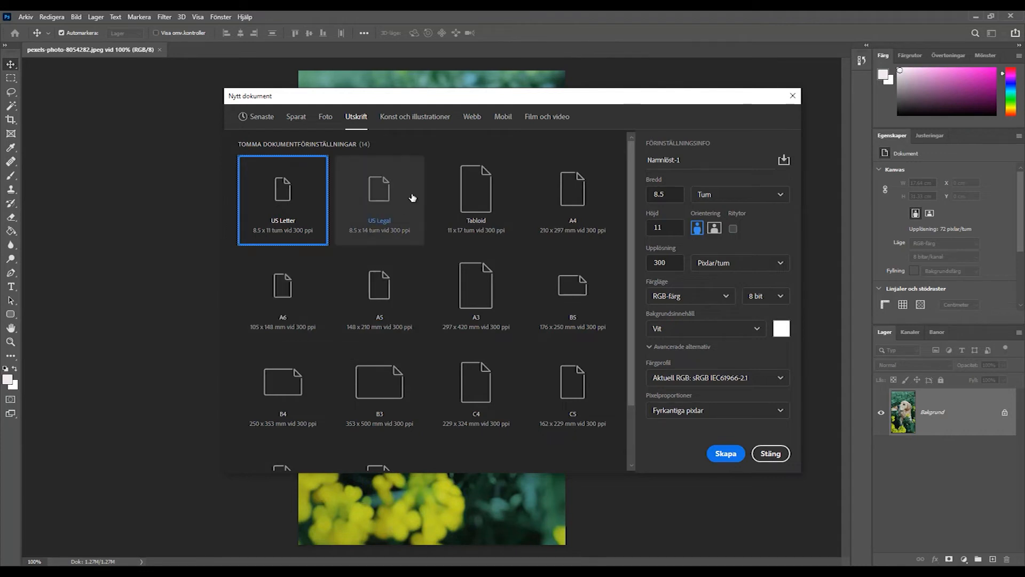
# - Create a landscape document from the web preset Medelstor för webben, 1440 x 900 px at 72 ppi, with Ritytor (artboards) turned off
pyautogui.click(470, 121)
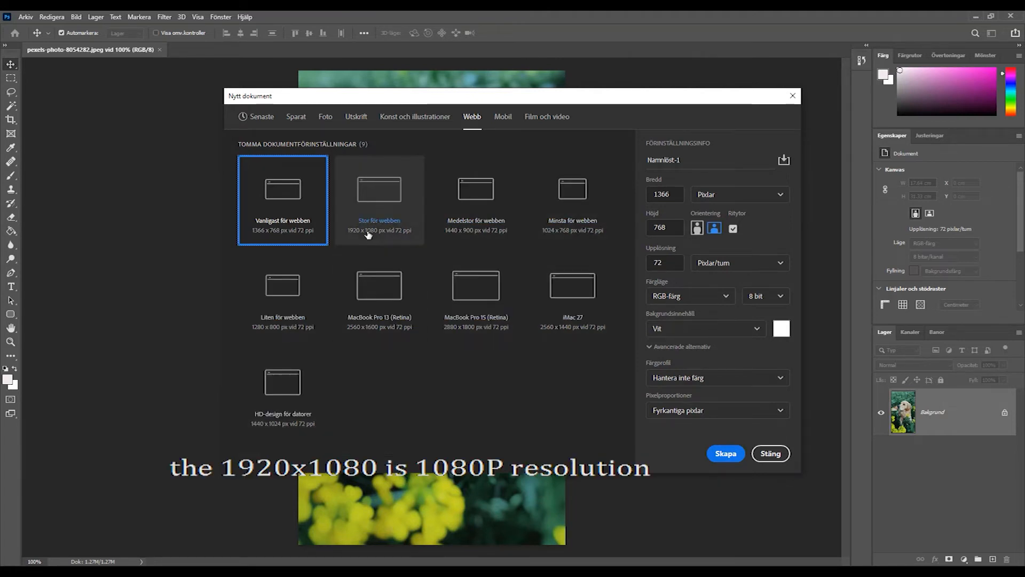
pyautogui.click(477, 199)
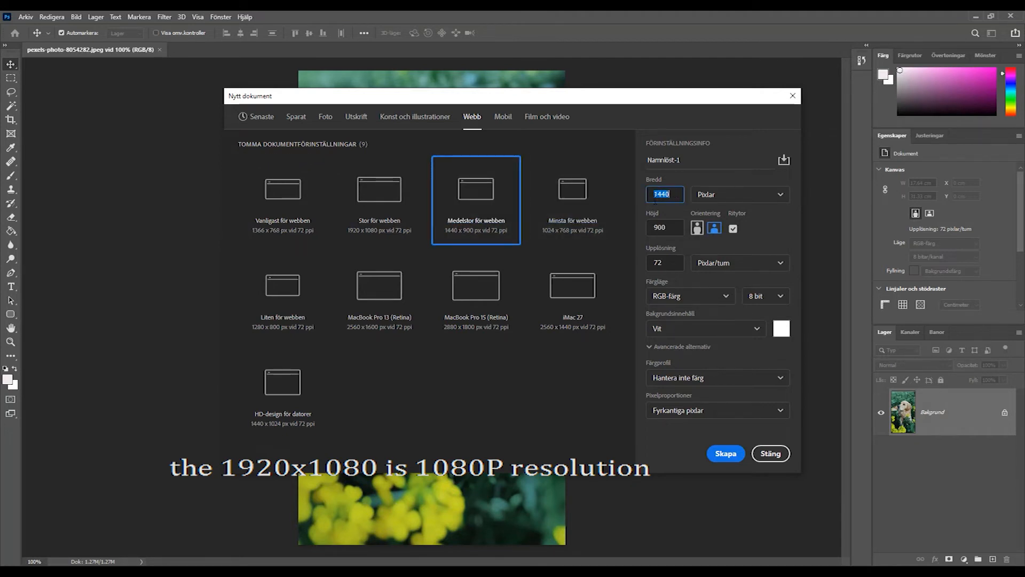
pyautogui.click(668, 227)
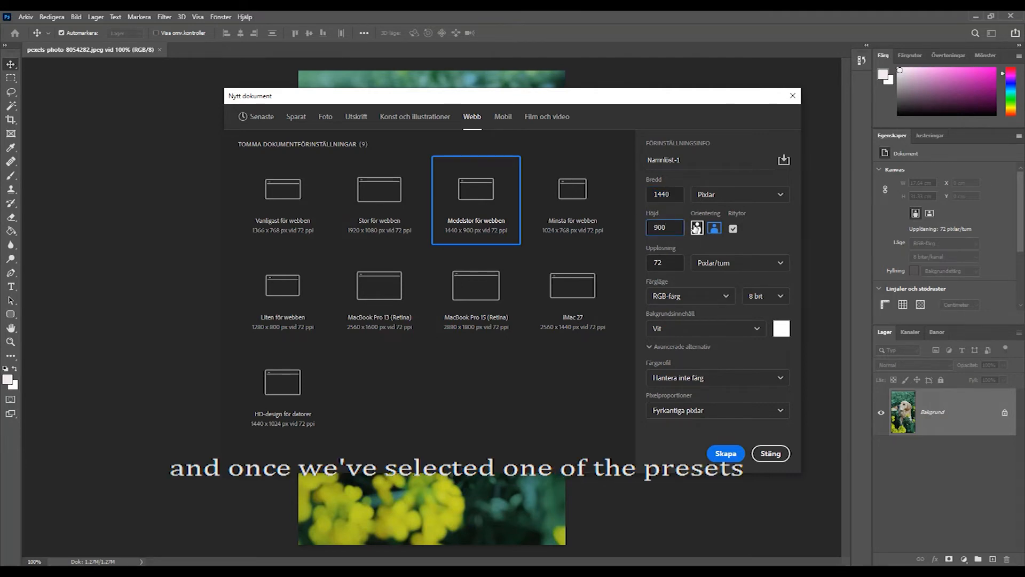
pyautogui.click(696, 228)
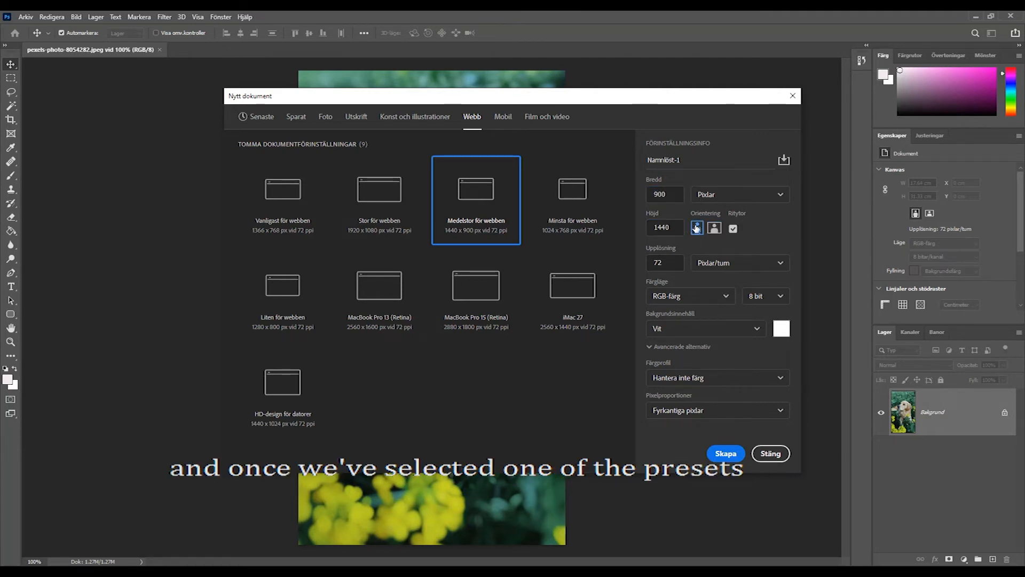
pyautogui.click(714, 228)
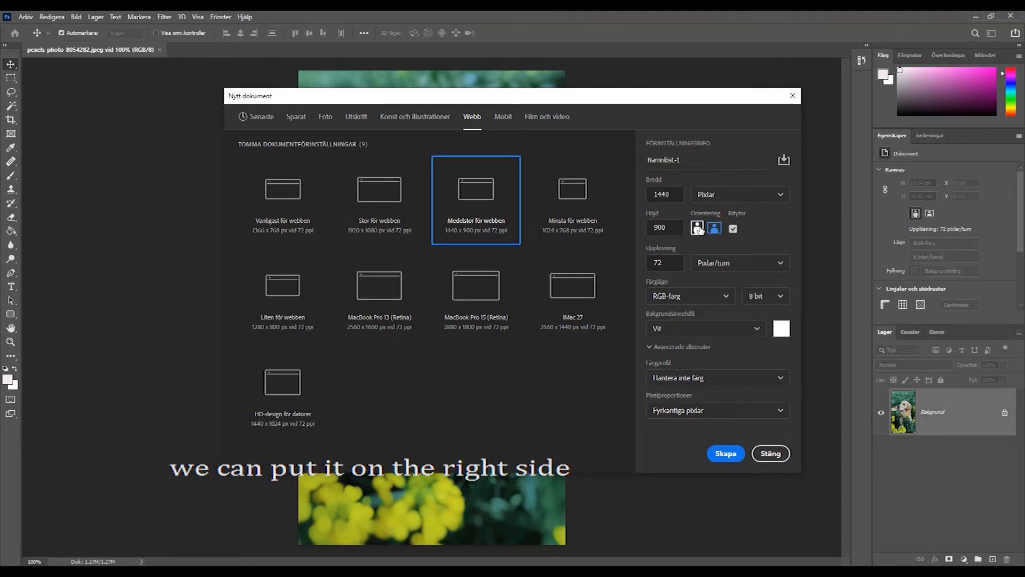
pyautogui.click(733, 230)
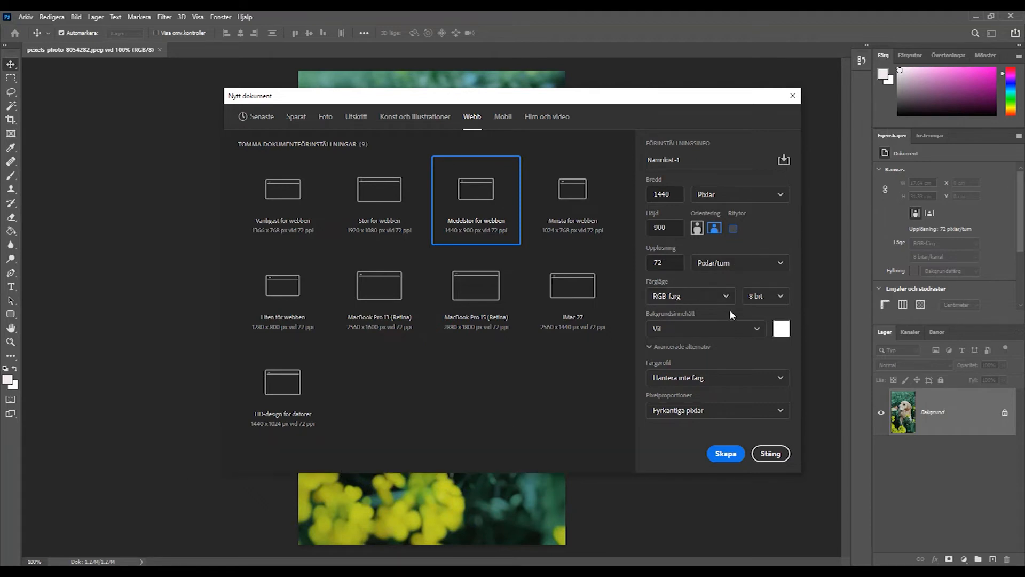
pyautogui.click(726, 454)
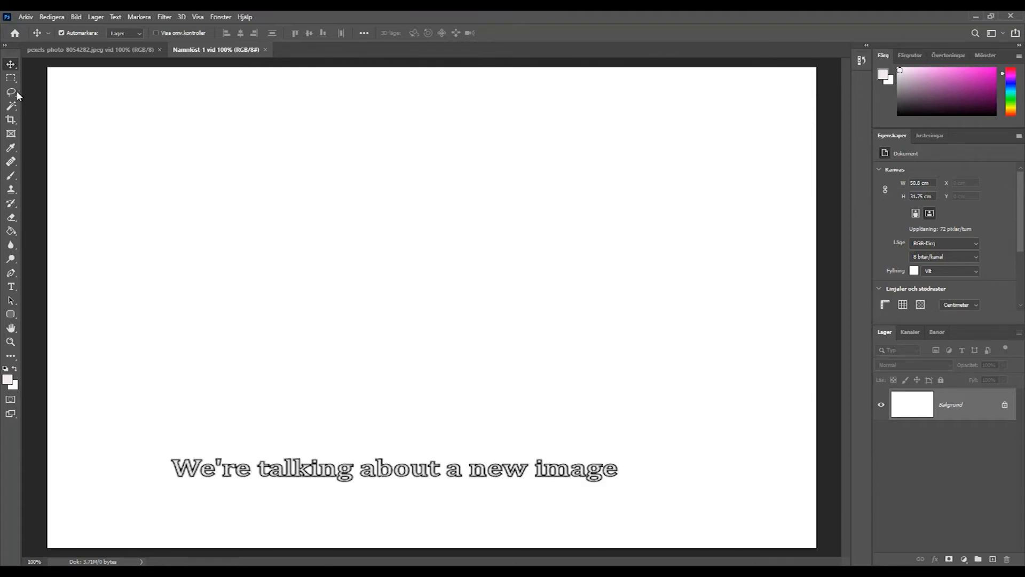
# - Open the dog photo pexels-photo-8054282 from the 课程素材 folder
pyautogui.click(25, 17)
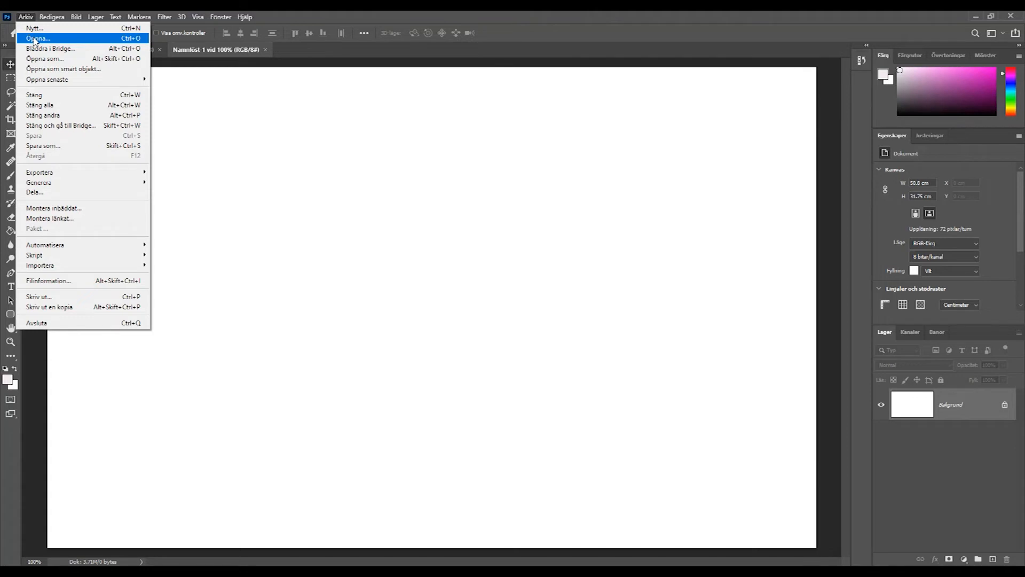
pyautogui.click(34, 40)
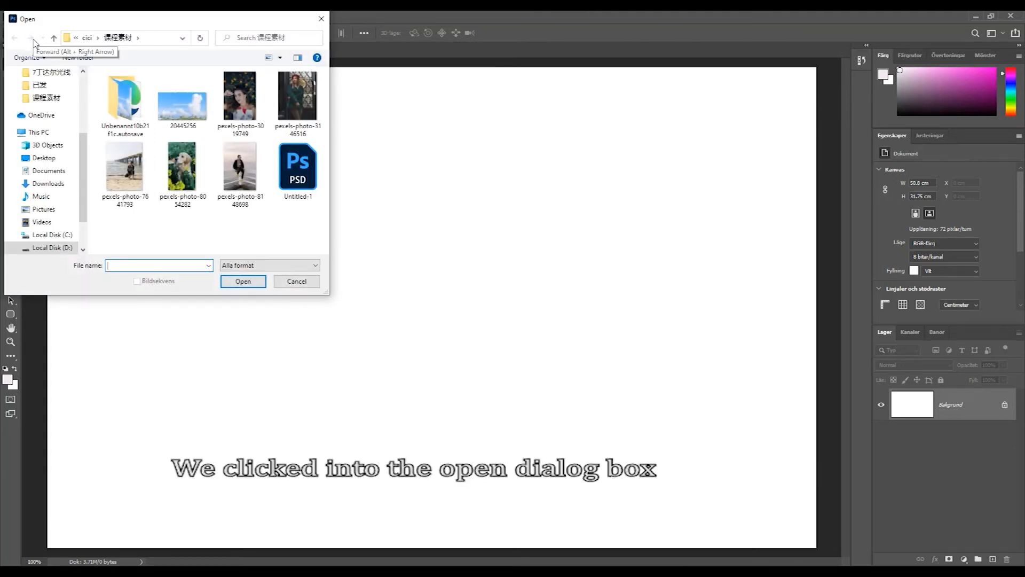
pyautogui.click(177, 173)
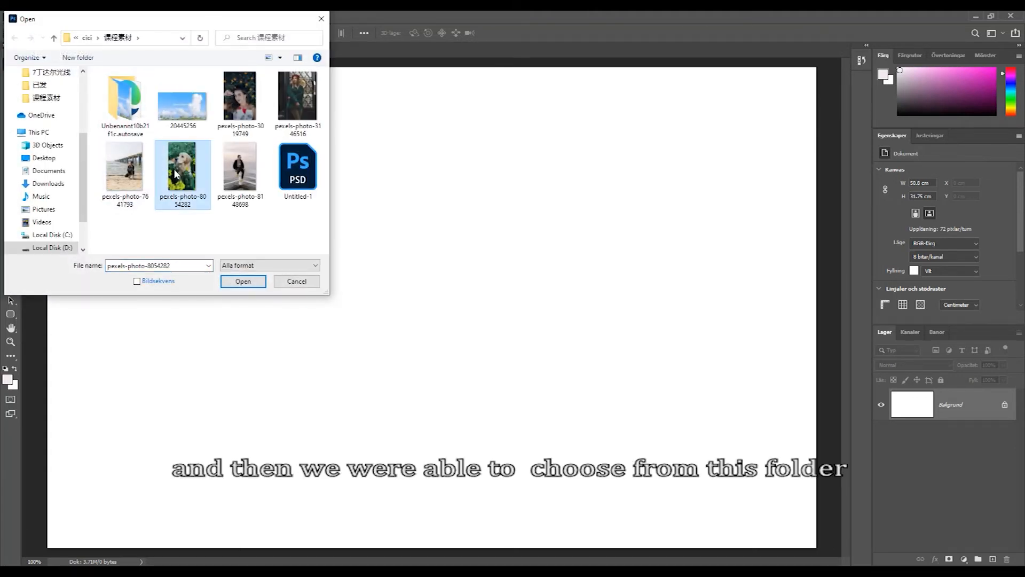
pyautogui.keyDown('ctrl'); pyautogui.click(131, 174); pyautogui.keyUp('ctrl')
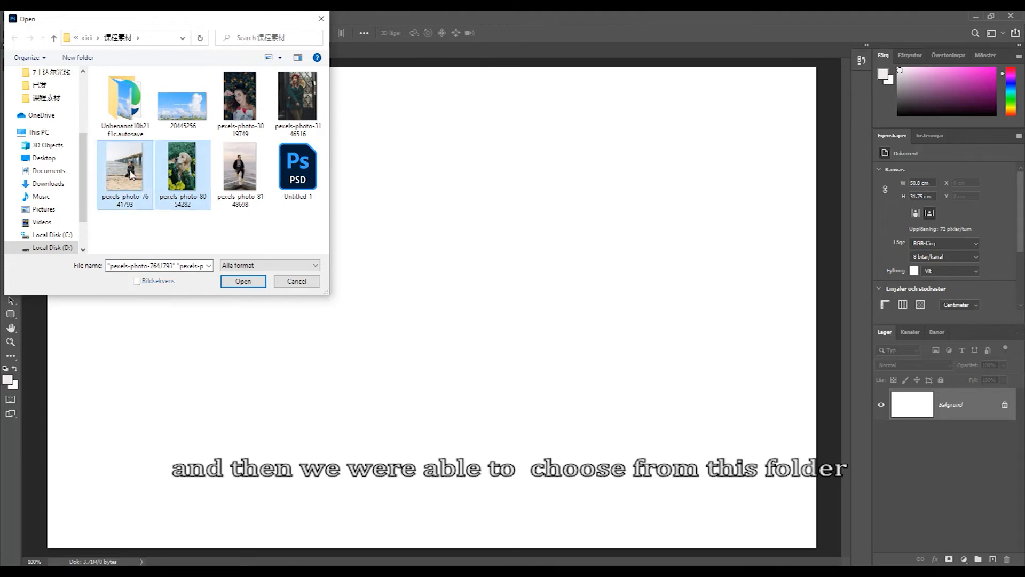
pyautogui.keyDown('ctrl'); pyautogui.click(224, 176); pyautogui.keyUp('ctrl')
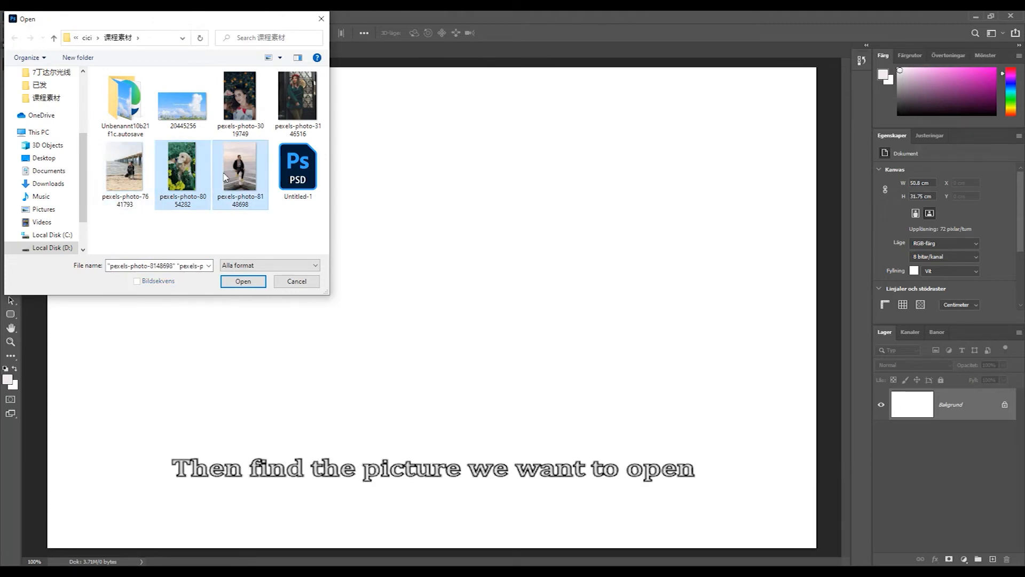
pyautogui.click(203, 179)
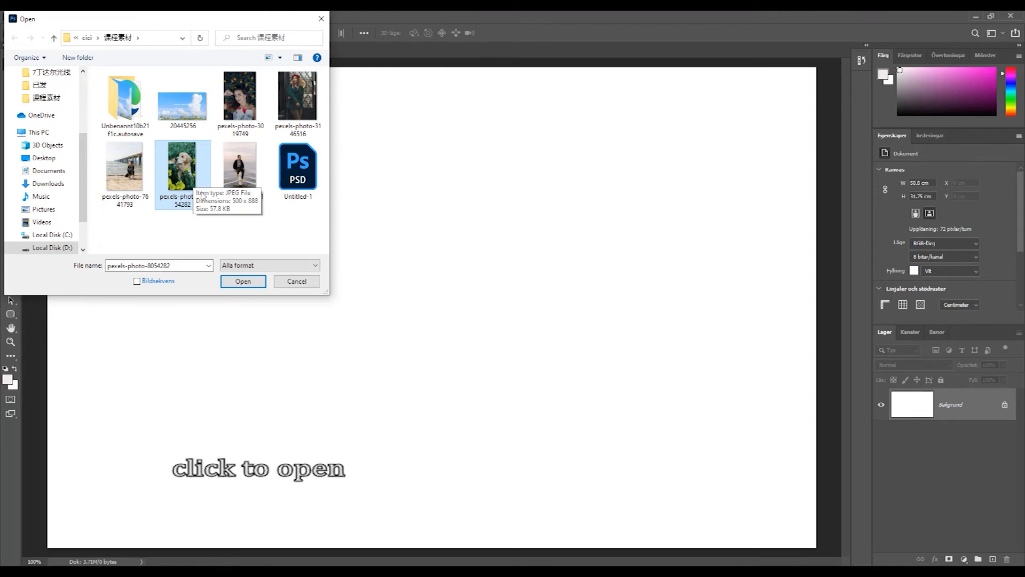
pyautogui.click(244, 282)
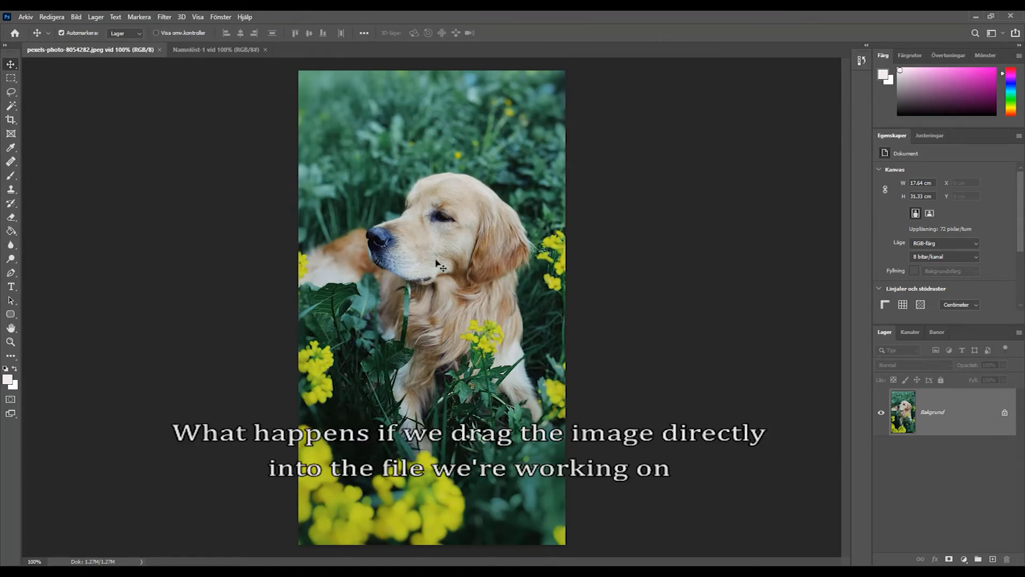
# - Place the sky image 20445256 from the desktop into the dog photo as an embedded smart object and restore the full-size window
pyautogui.click(991, 16)
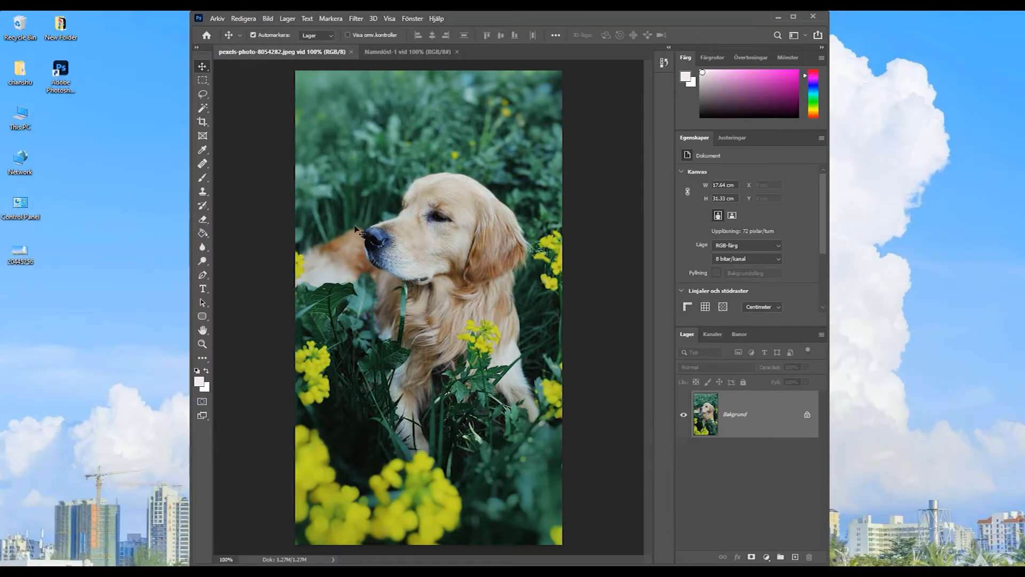
pyautogui.moveTo(10, 262); pyautogui.dragTo(405, 357)
pyautogui.press('Return')
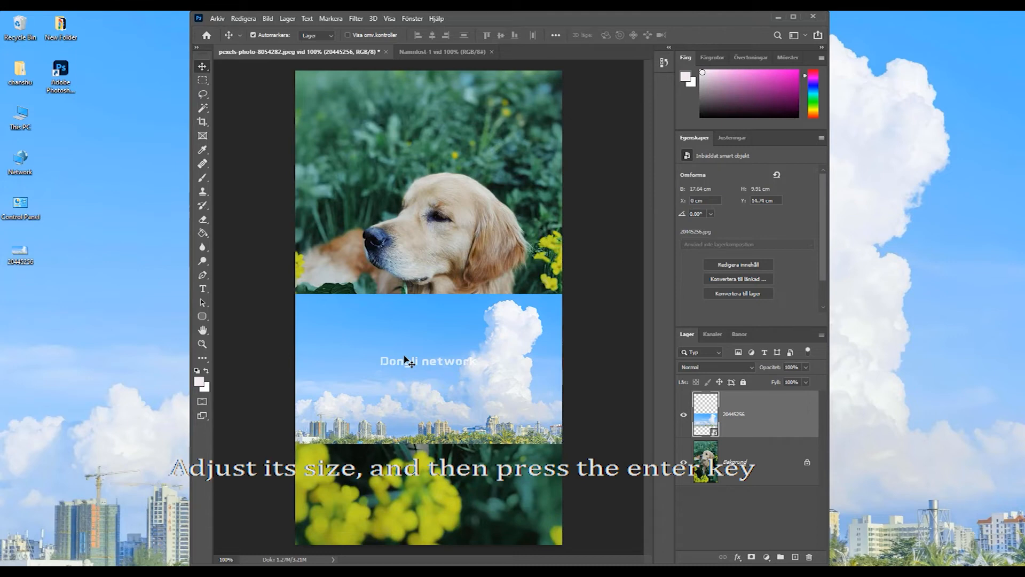
pyautogui.click(795, 17)
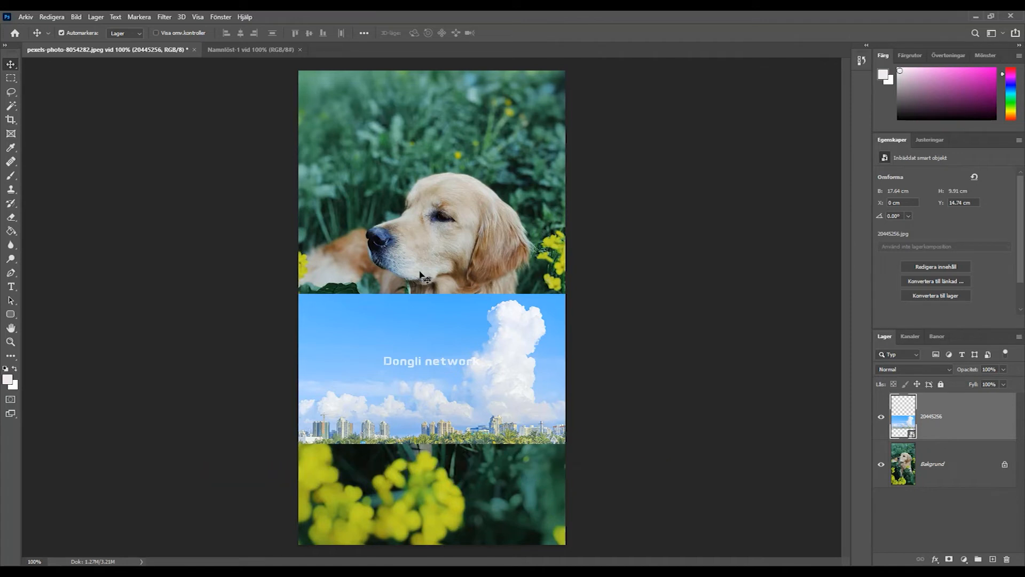
# - Start saving the composition as a new file (Spara som) and choose the Desktop as the destination
pyautogui.click(25, 17)
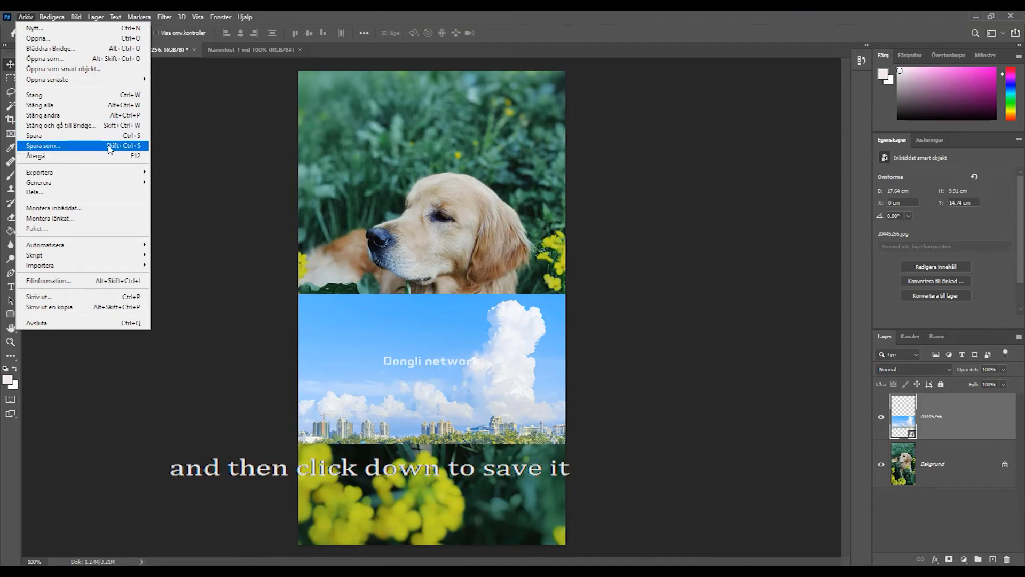
pyautogui.click(54, 148)
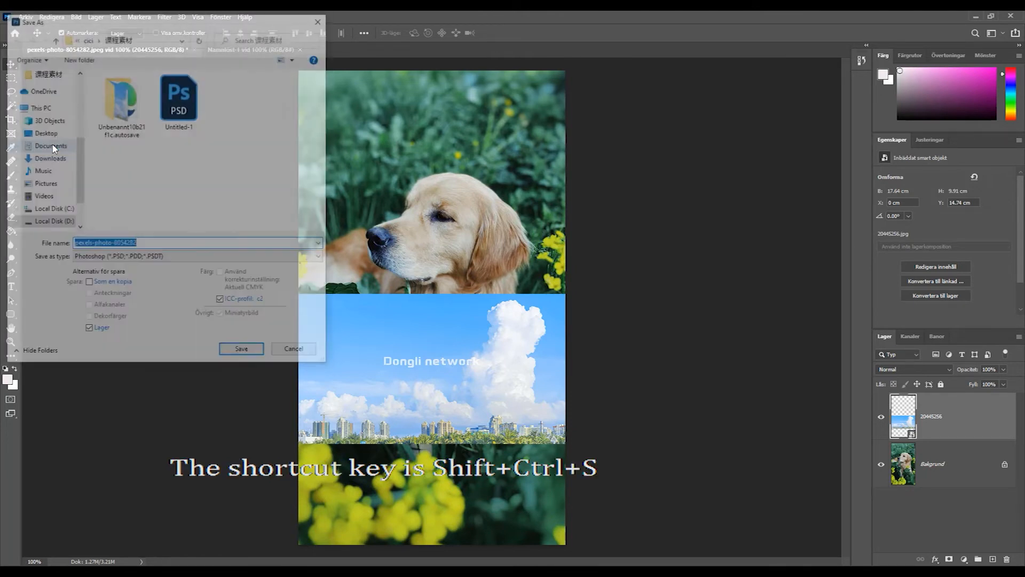
pyautogui.moveTo(105, 23)
pyautogui.mouseDown()
pyautogui.moveTo(240, 51)
pyautogui.moveTo(329, 86)
pyautogui.mouseUp()
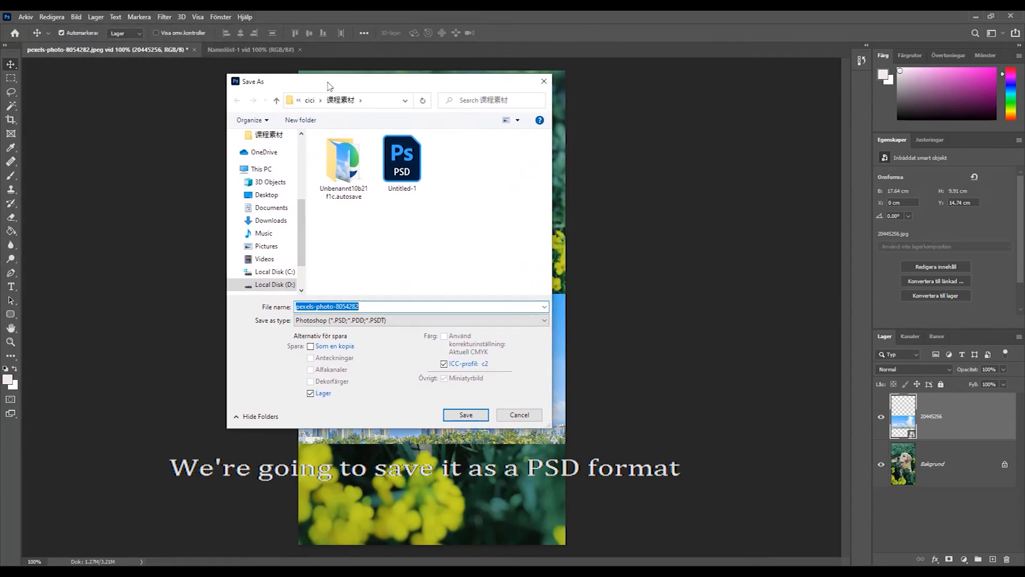
pyautogui.moveTo(300, 215); pyautogui.dragTo(300, 152)
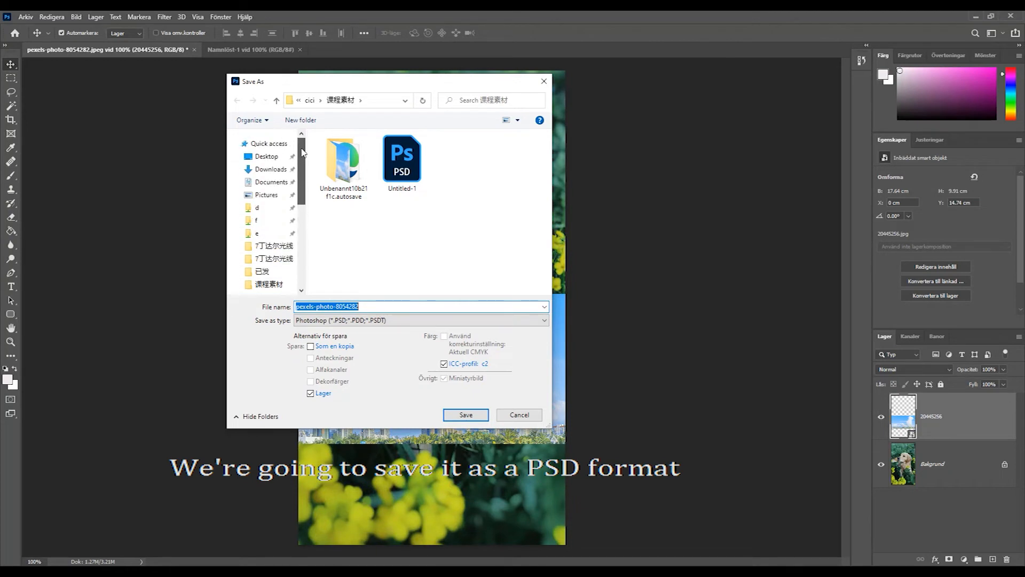
pyautogui.click(259, 159)
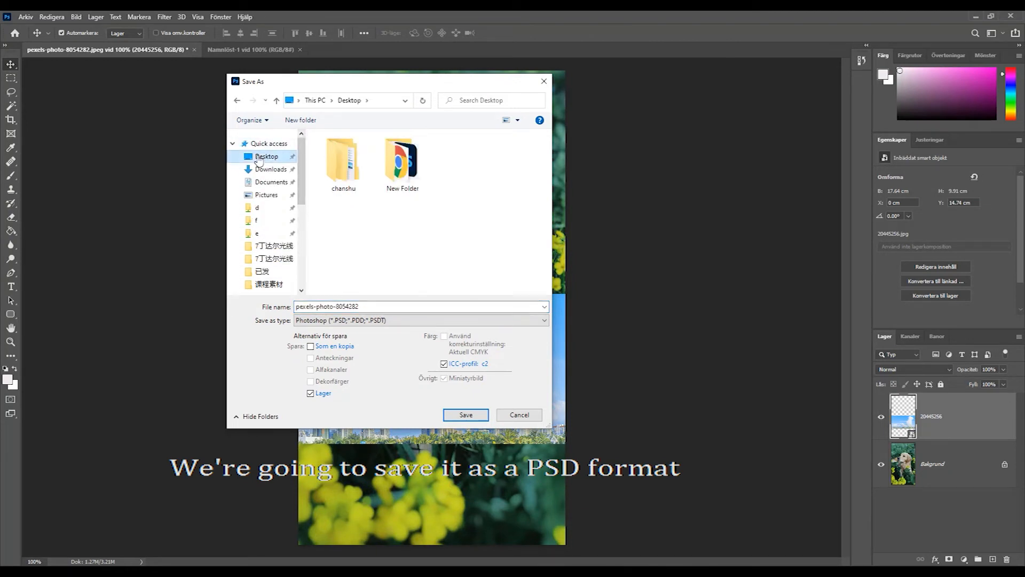
# - Save the file in Photoshop PSD format under the name 1111 with Maximera kompatibilitet on
pyautogui.click(363, 320)
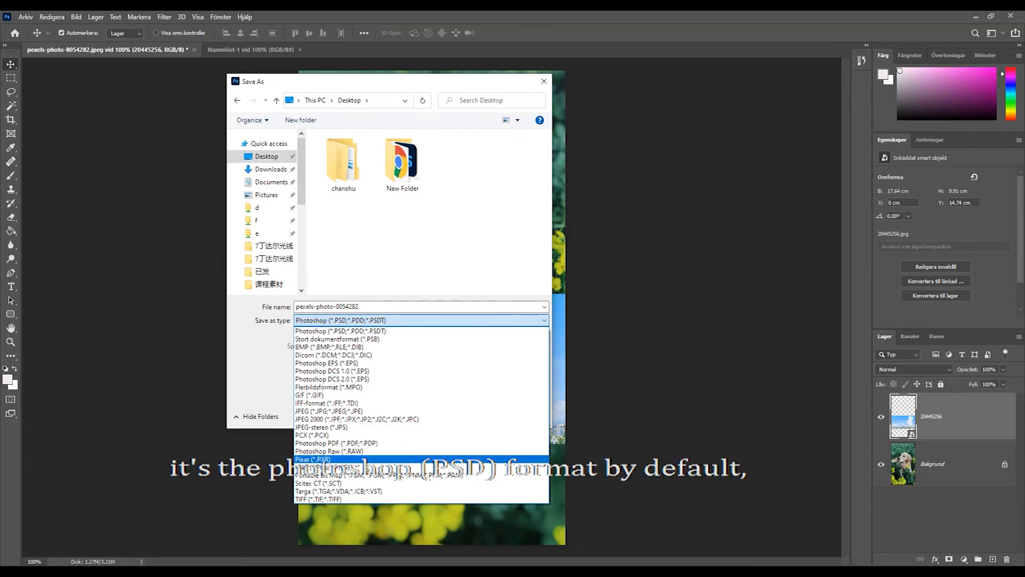
pyautogui.click(346, 332)
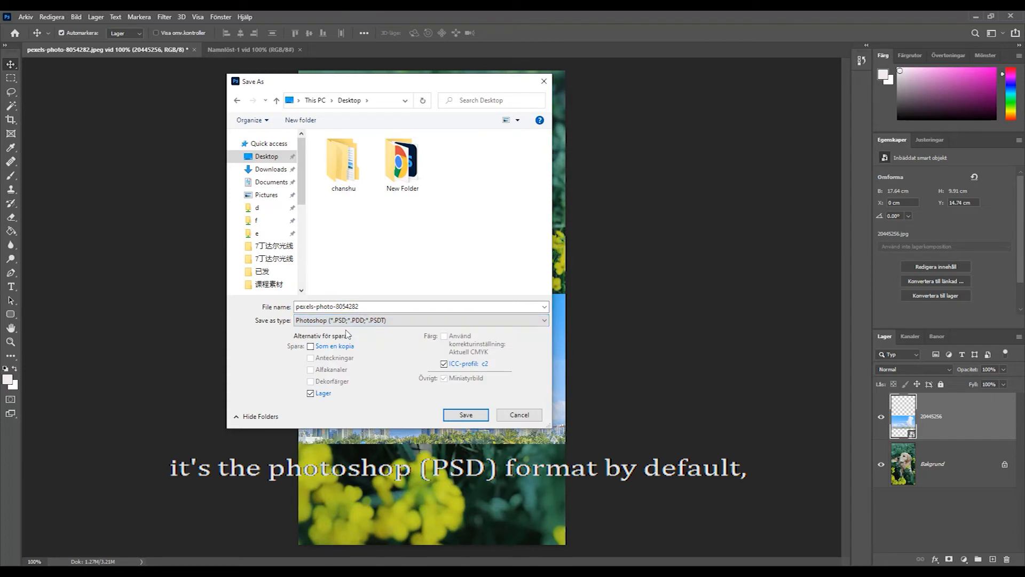
pyautogui.hotkey('shift', 'Tab')
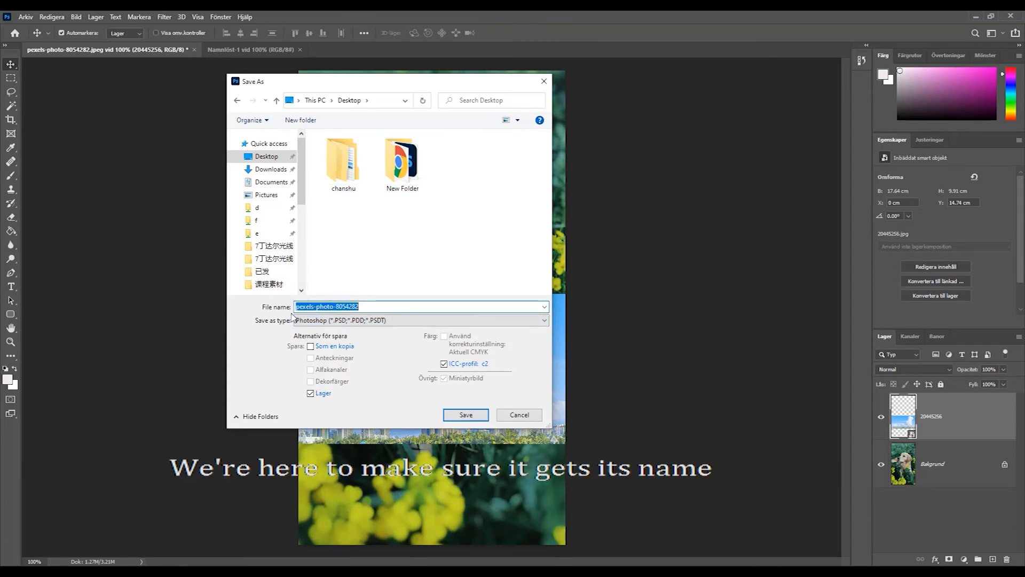
pyautogui.write('1111')
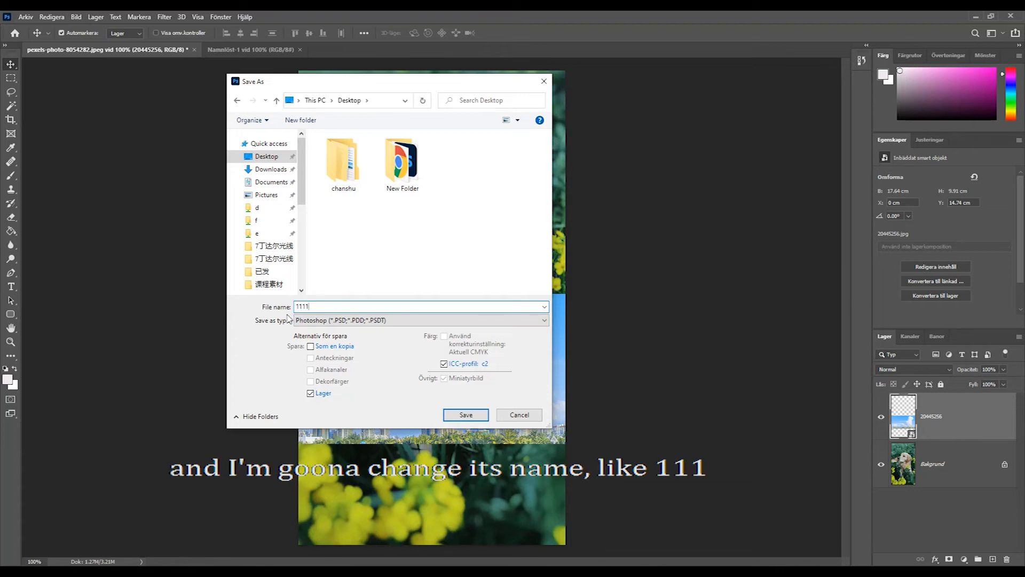
pyautogui.click(463, 415)
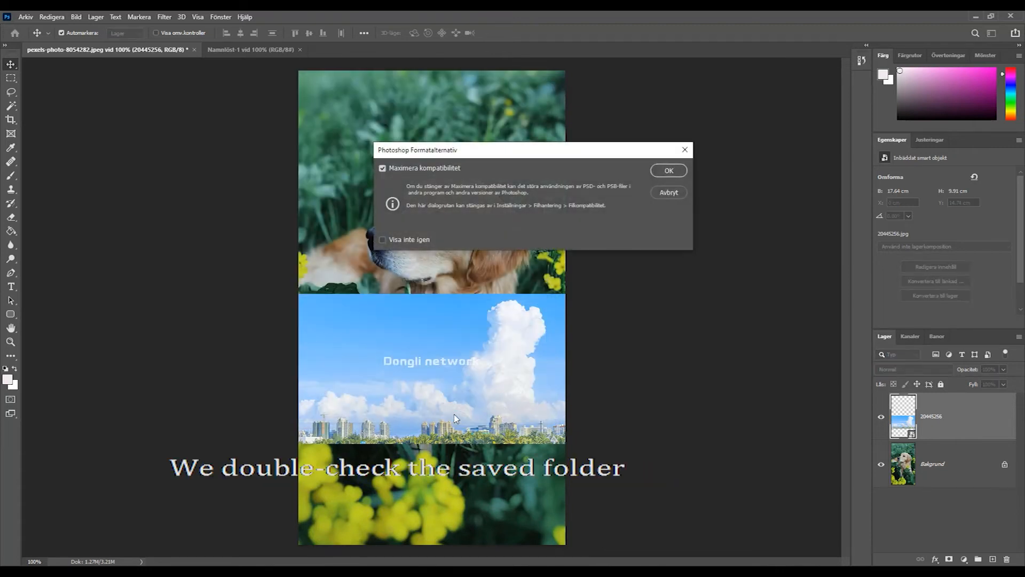
pyautogui.click(661, 178)
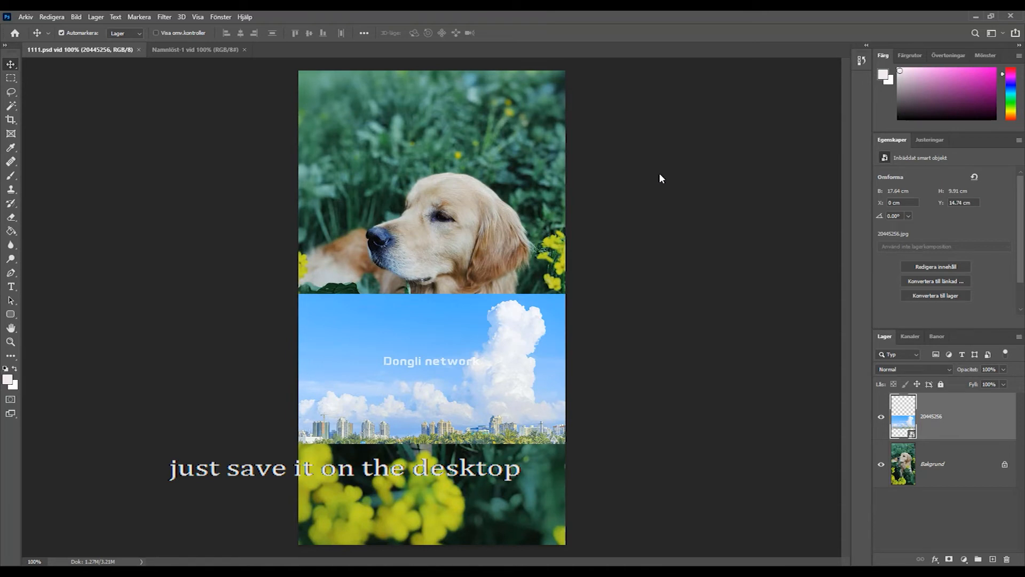
# - Check the saved 1111 PSD file on the desktop and open it in Photoshop
pyautogui.click(975, 16)
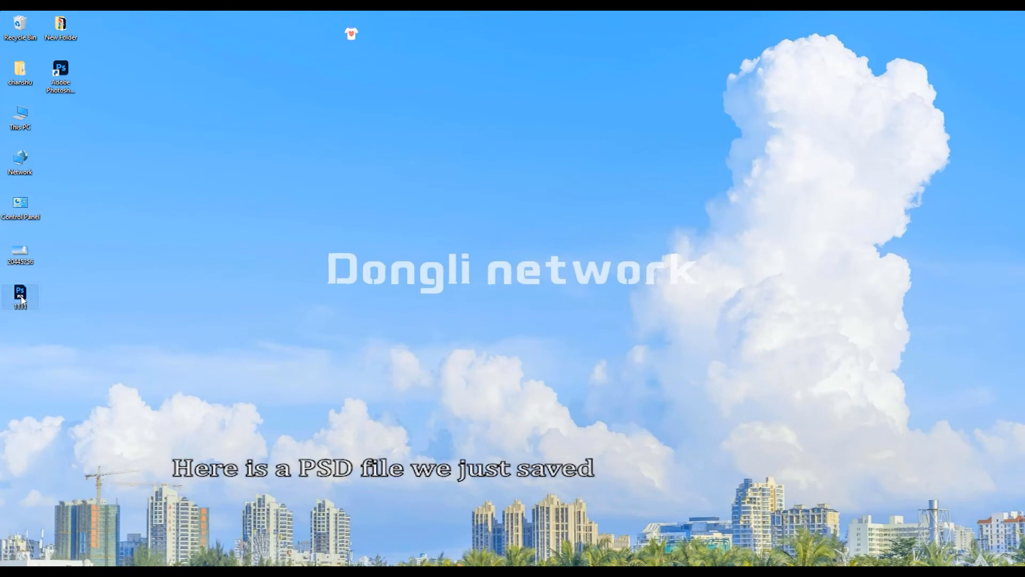
pyautogui.doubleClick(21, 299)
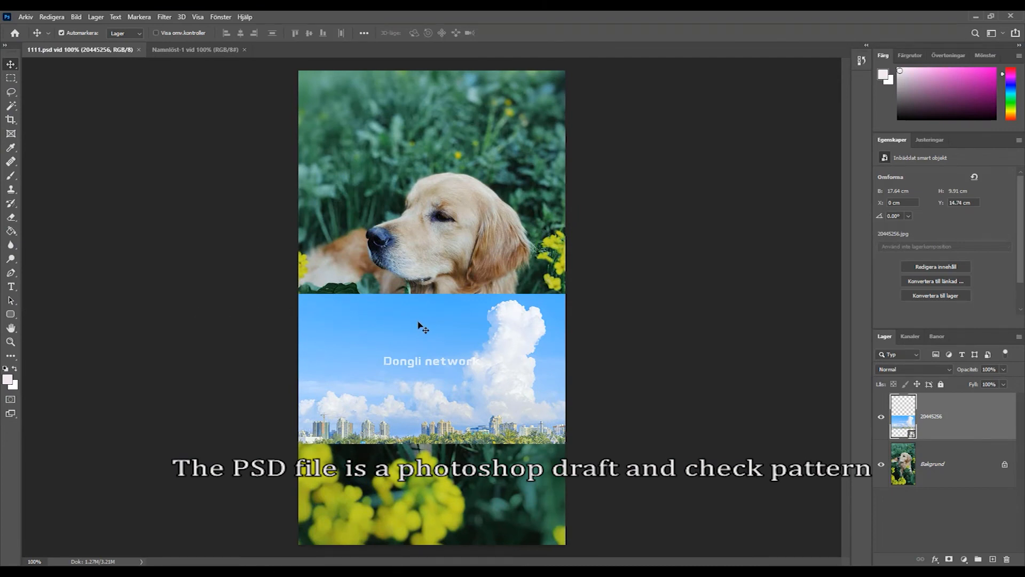
pyautogui.press('super+d')
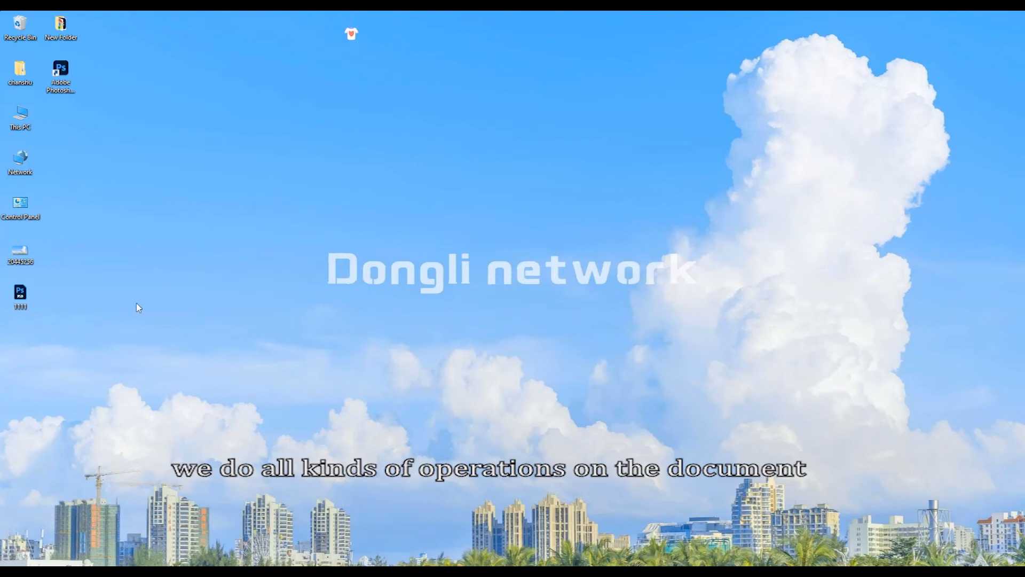
pyautogui.moveTo(20, 296); pyautogui.dragTo(399, 232)
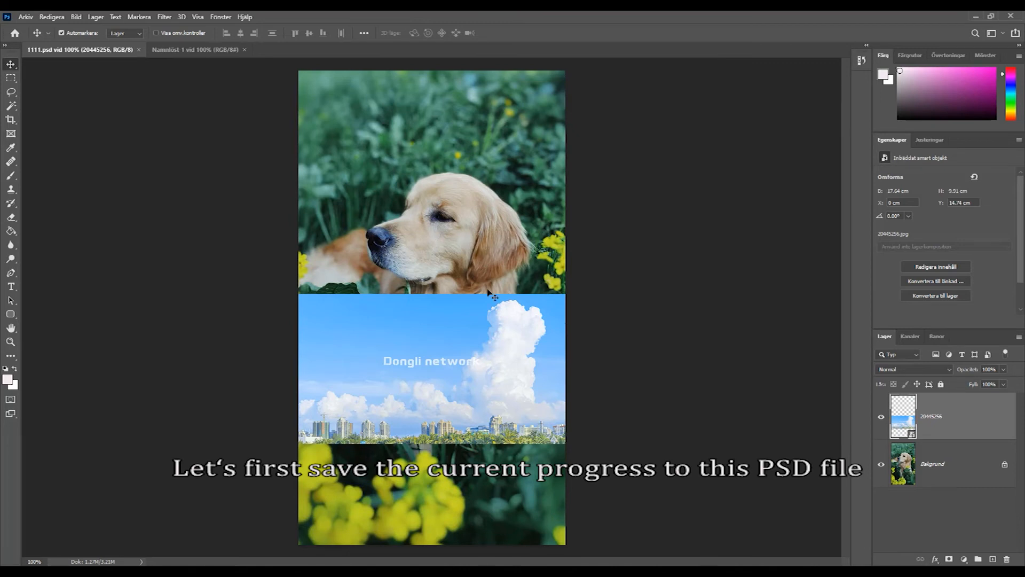
# - Move the sky image straight down to about Y 17.85 cm and save the change to the PSD file
pyautogui.moveTo(424, 324); pyautogui.dragTo(421, 370)
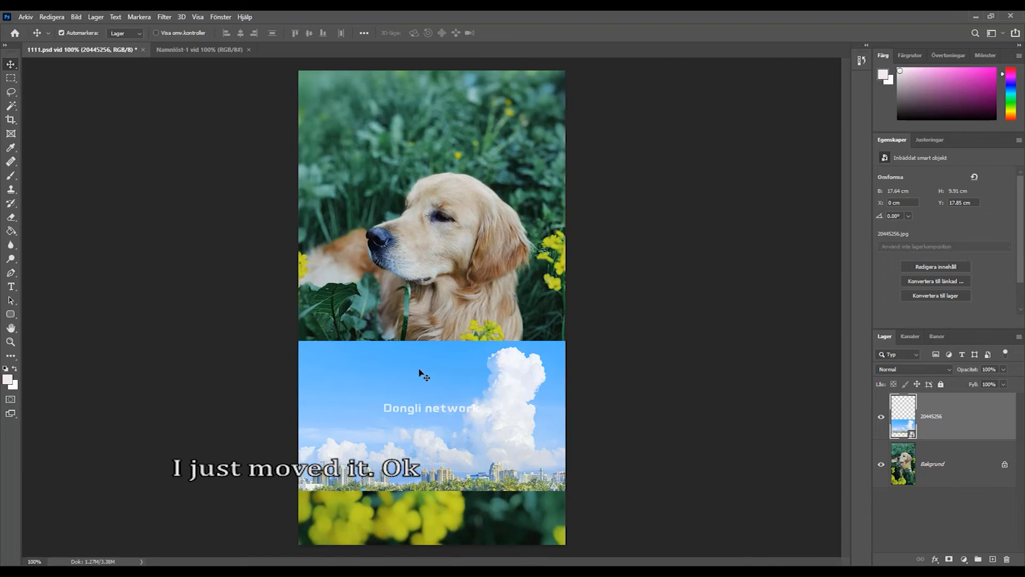
pyautogui.click(25, 18)
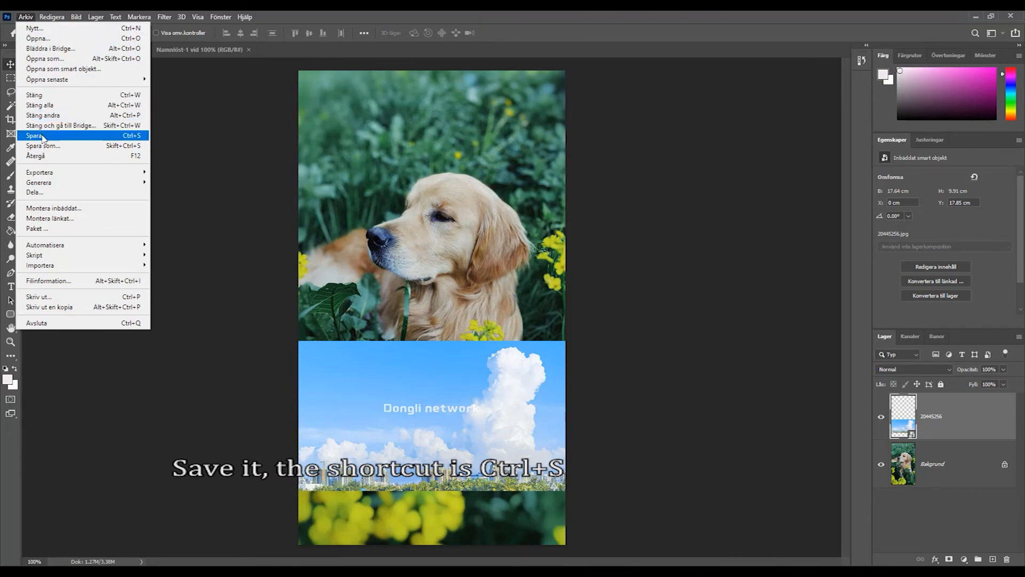
pyautogui.click(42, 138)
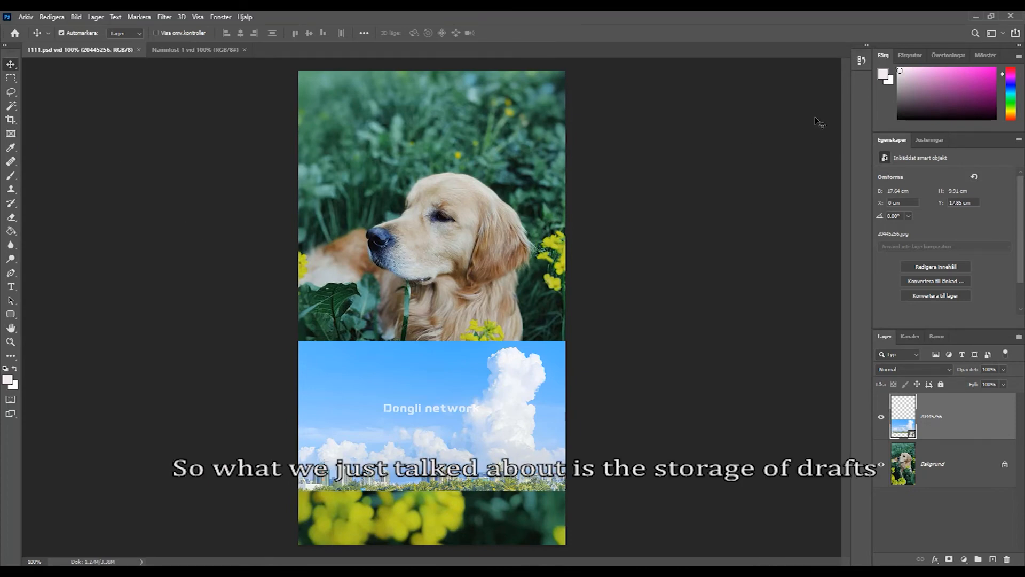
# - Move the 1111 PSD file to the middle of the desktop and open it in Photoshop
pyautogui.click(976, 17)
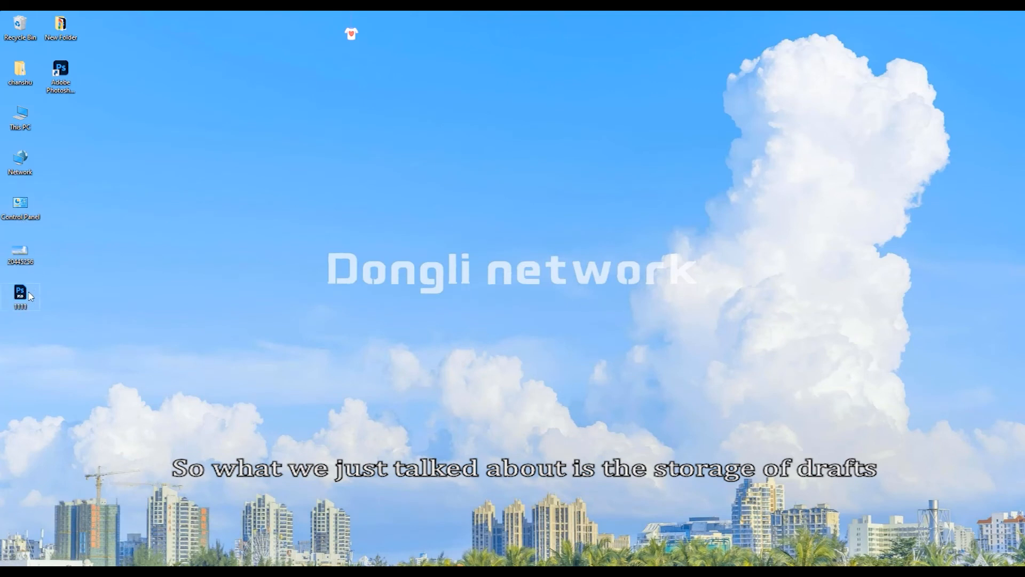
pyautogui.moveTo(23, 304); pyautogui.dragTo(393, 247)
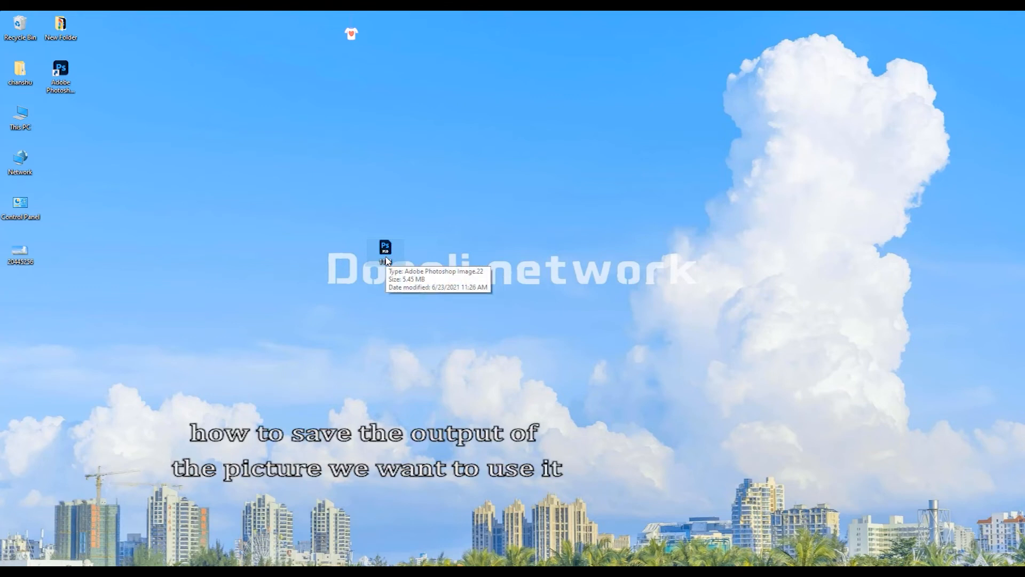
pyautogui.doubleClick(385, 249)
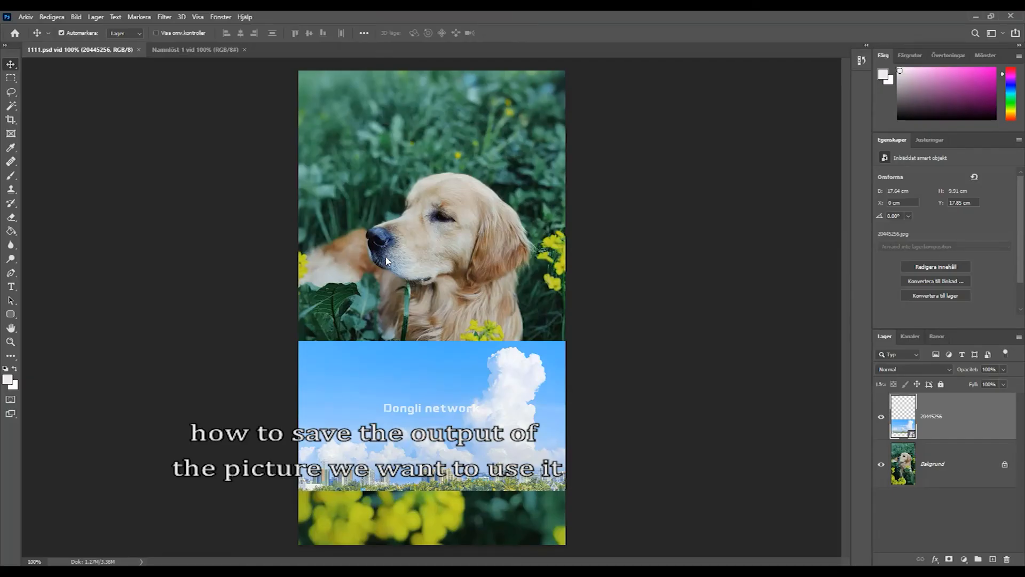
# - Move the sky image right to about X 2.57 cm and start a Save for Web export in JPEG format
pyautogui.moveTo(400, 370); pyautogui.dragTo(453, 369)
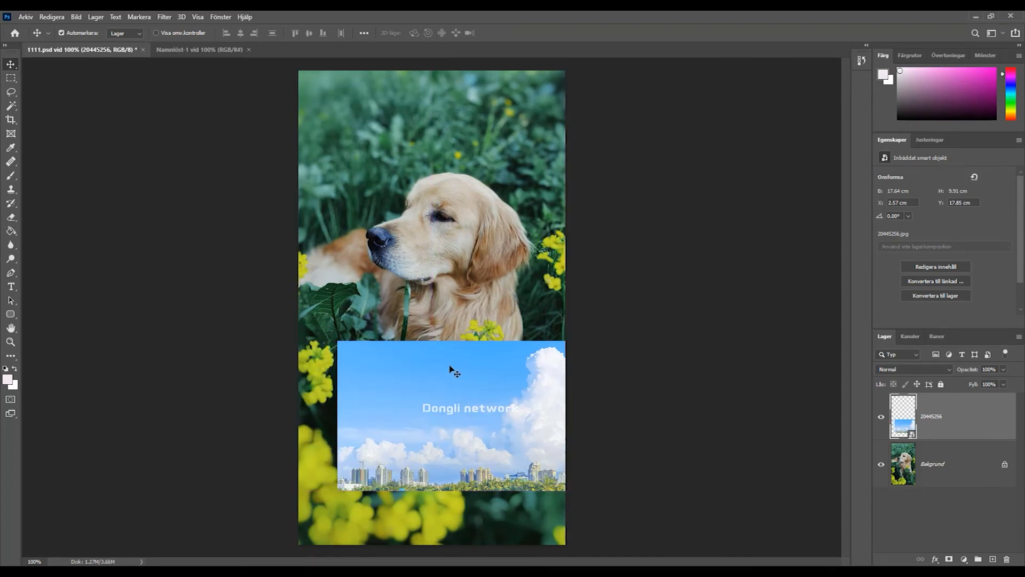
pyautogui.click(26, 17)
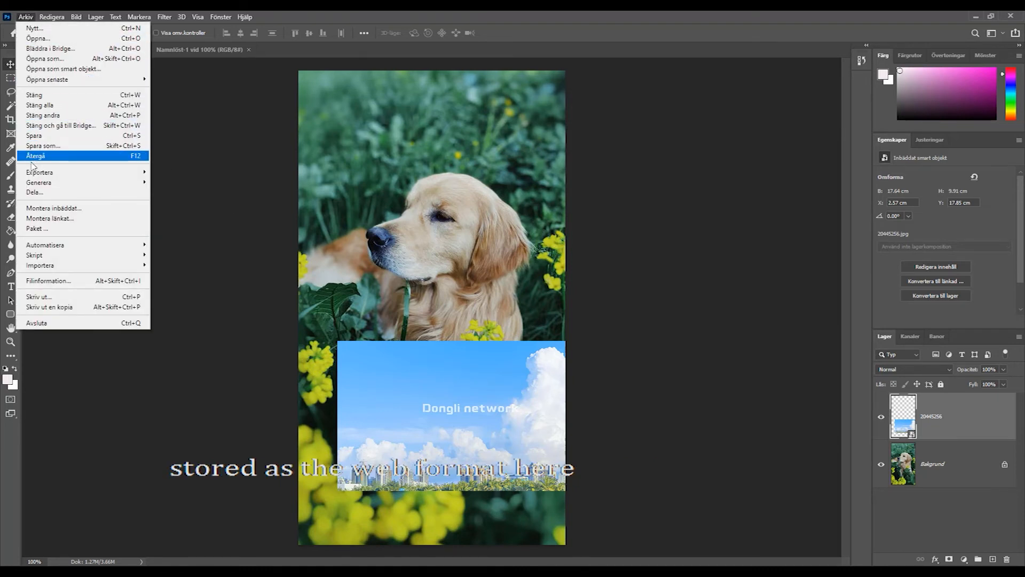
pyautogui.moveTo(40, 172)
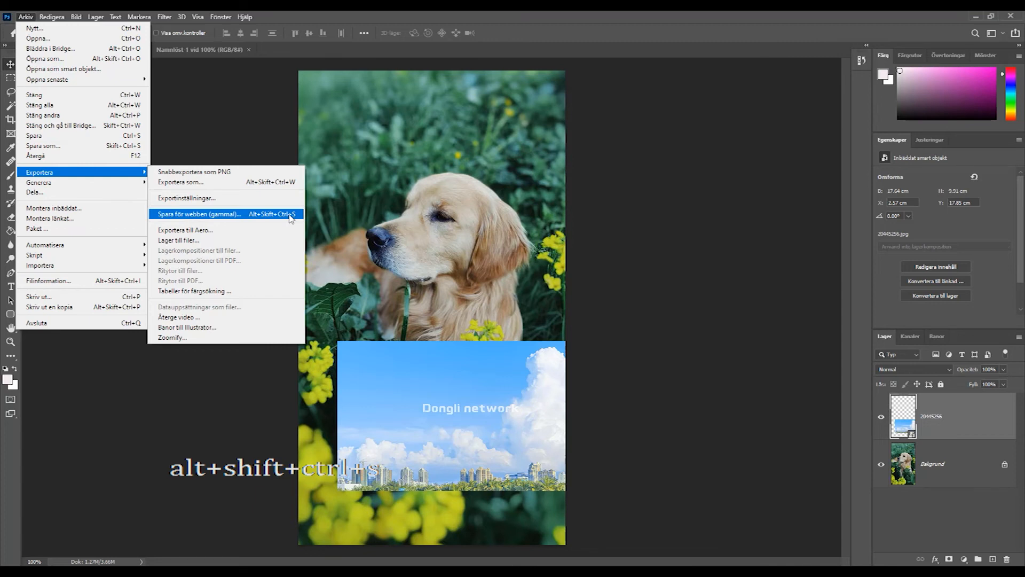
pyautogui.click(203, 214)
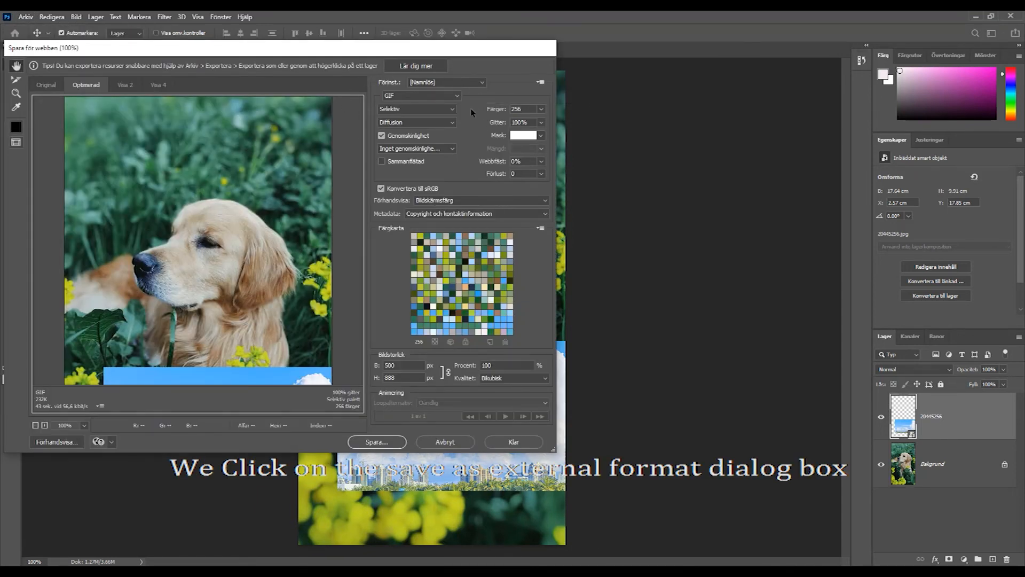
pyautogui.click(457, 95)
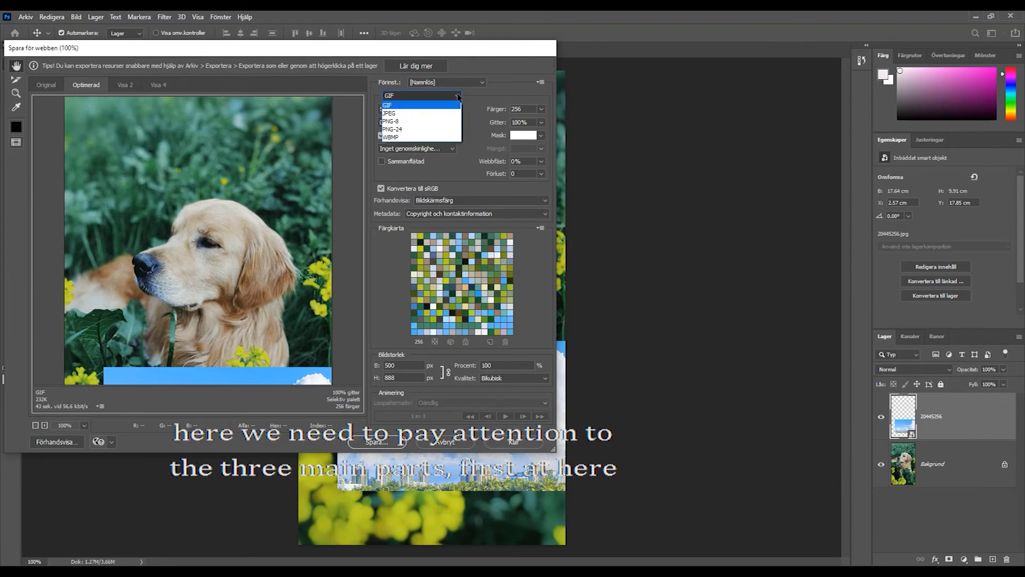
pyautogui.click(432, 113)
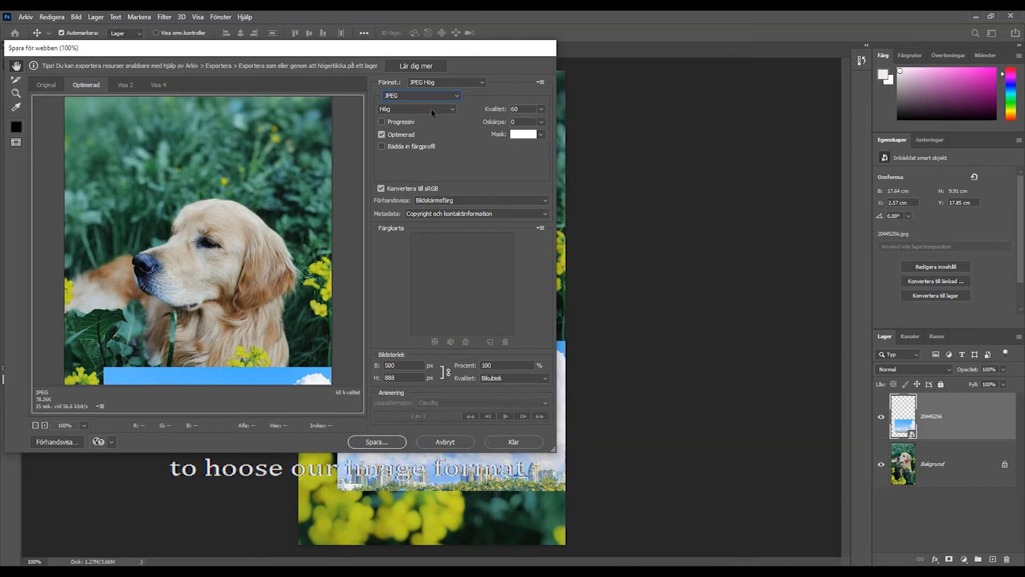
# - Try JPEG quality 54 against 100, keep 100, and check the export's width and height values
pyautogui.click(542, 109)
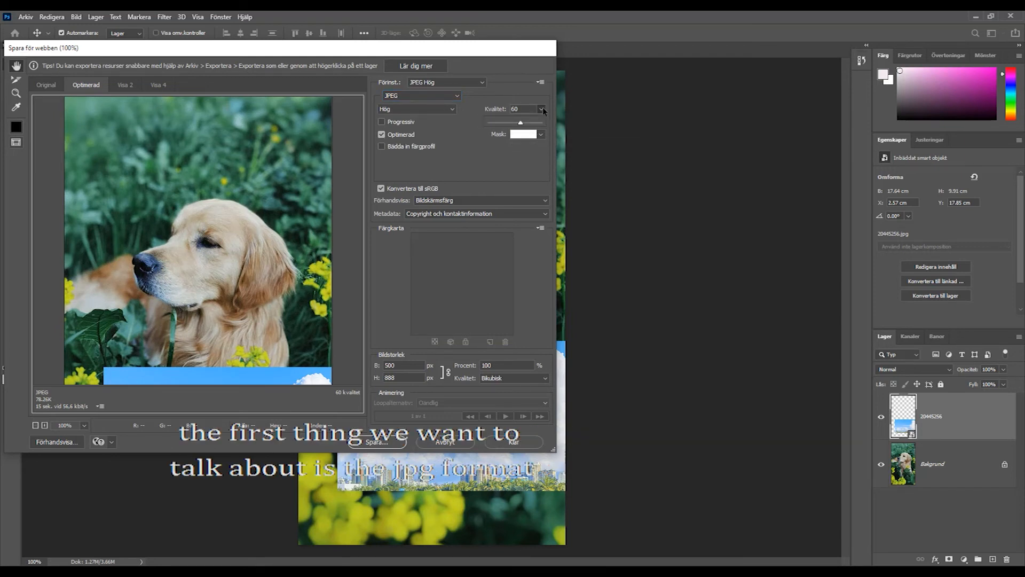
pyautogui.moveTo(522, 126); pyautogui.dragTo(542, 126)
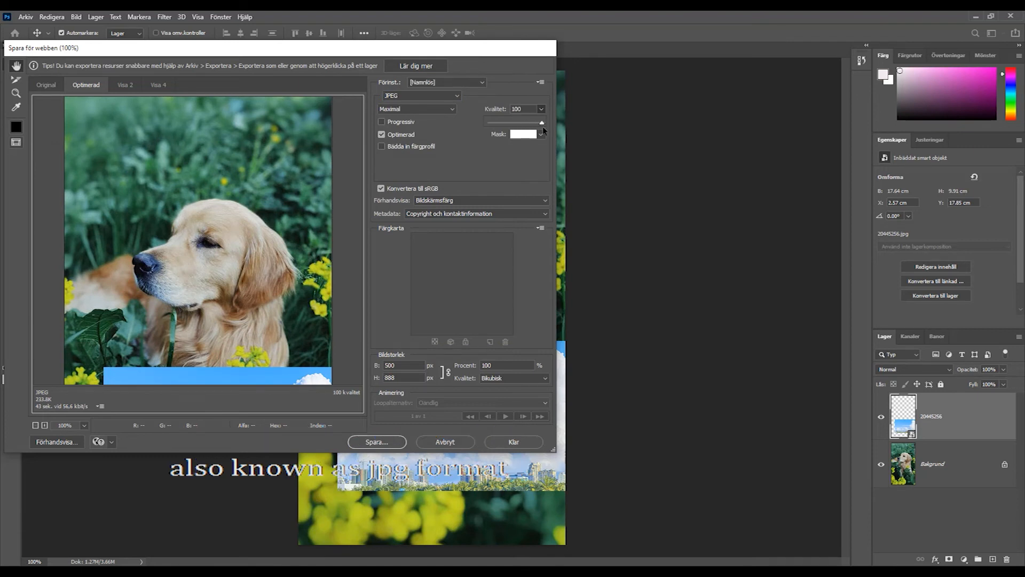
pyautogui.moveTo(543, 126); pyautogui.dragTo(542, 126)
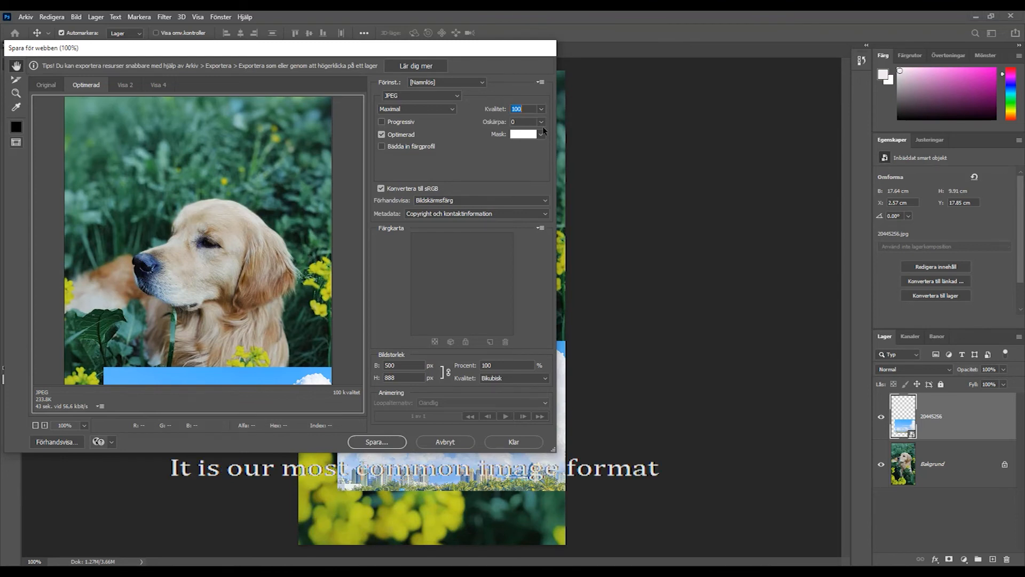
pyautogui.click(541, 111)
pyautogui.moveTo(542, 122); pyautogui.dragTo(519, 124)
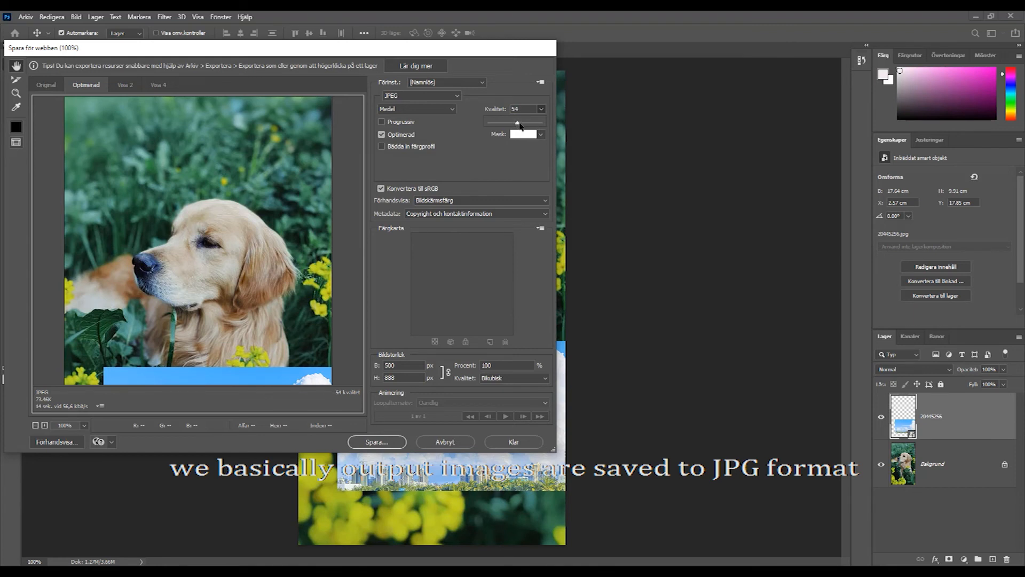
pyautogui.moveTo(519, 123); pyautogui.dragTo(548, 121)
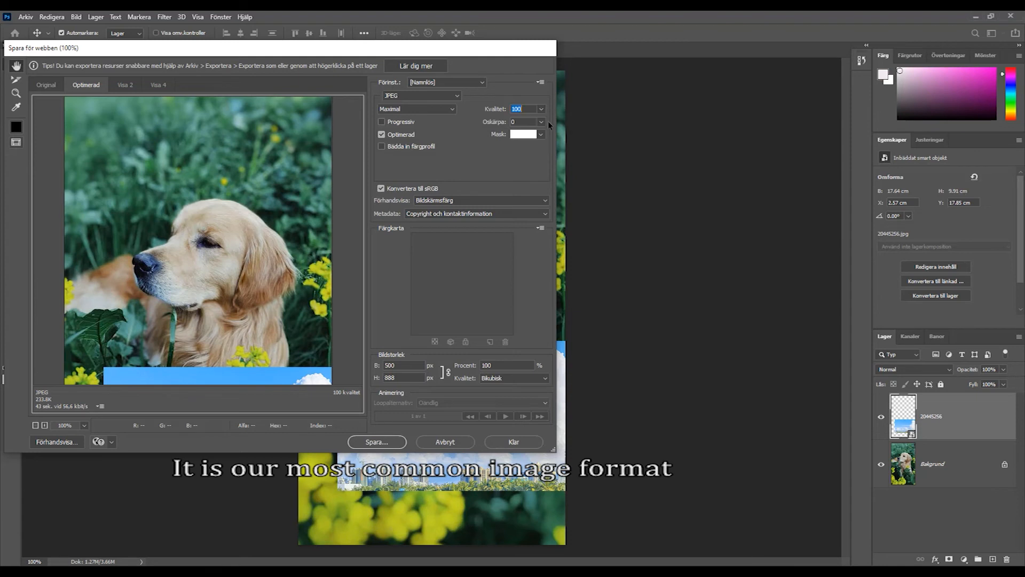
pyautogui.doubleClick(394, 365)
pyautogui.doubleClick(397, 378)
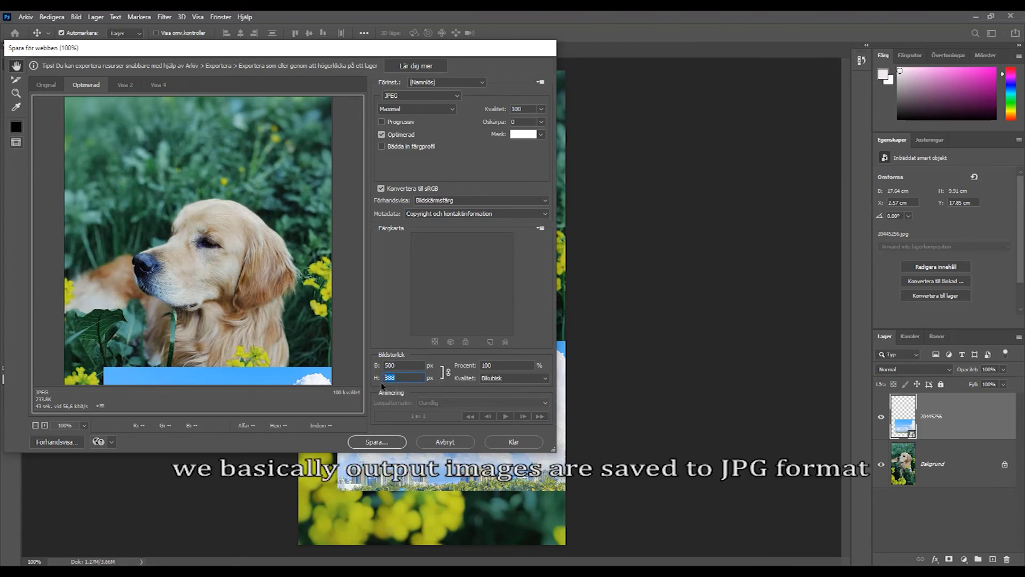
pyautogui.doubleClick(402, 366)
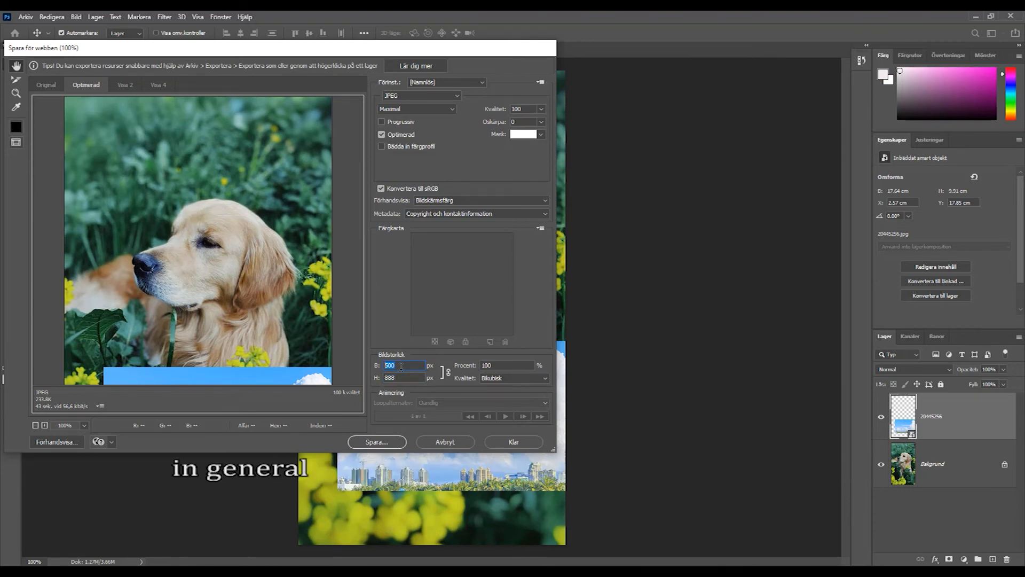
# - Save the optimized JPEG to the desktop under the name 112
pyautogui.click(392, 443)
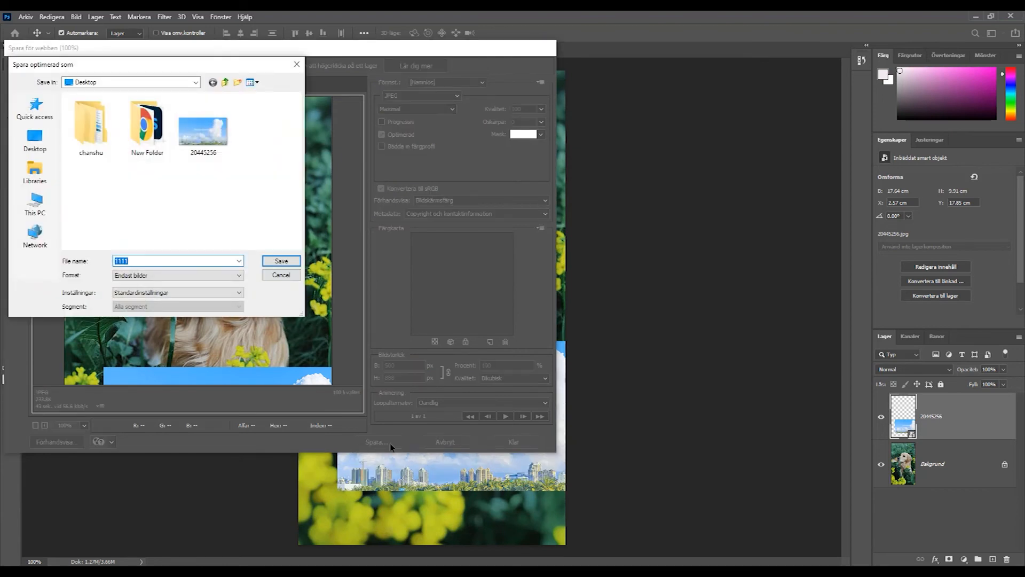
pyautogui.click(49, 140)
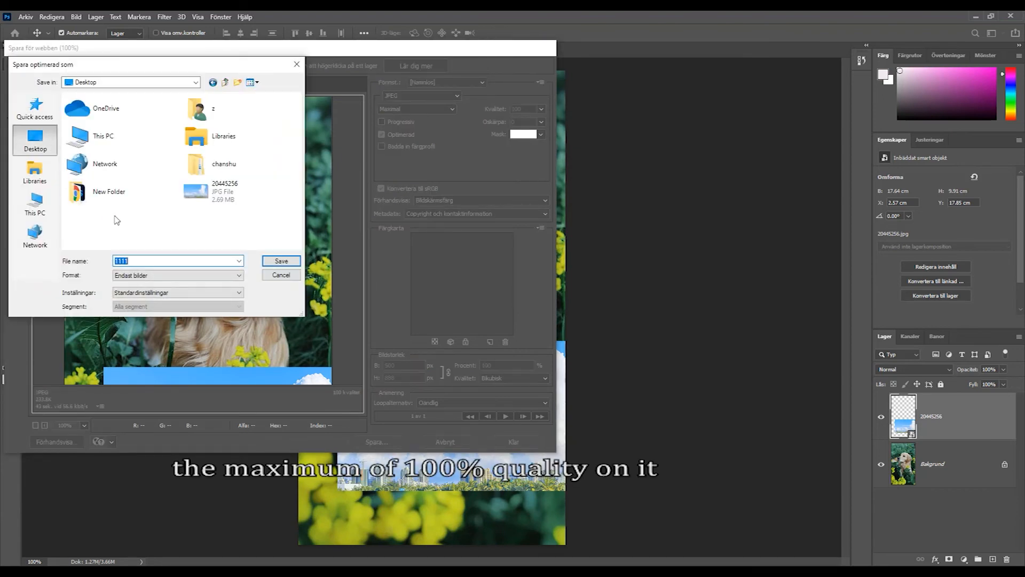
pyautogui.click(139, 261)
pyautogui.press('BackSpace')
pyautogui.press('BackSpace')
pyautogui.write('2')
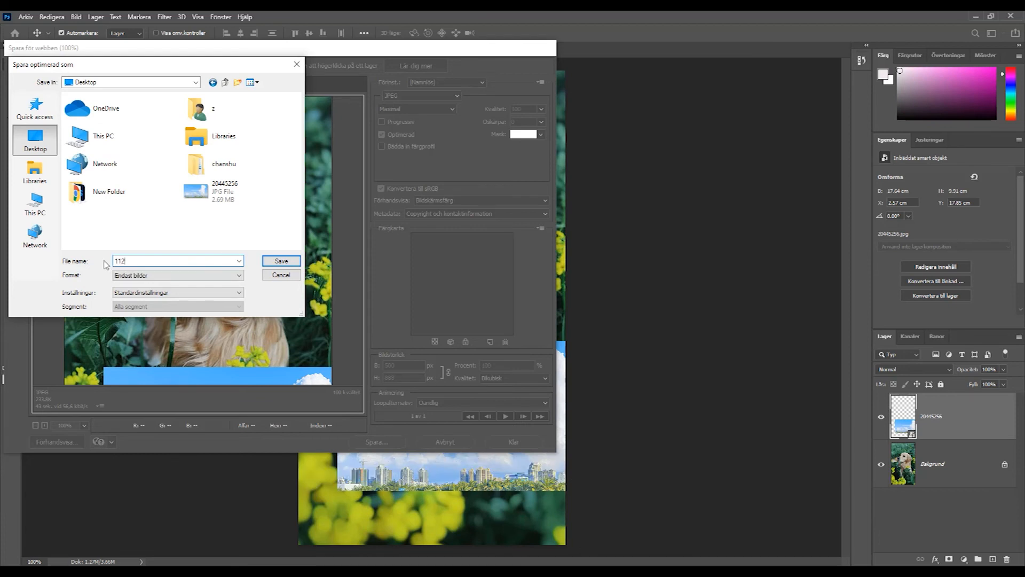
pyautogui.click(280, 261)
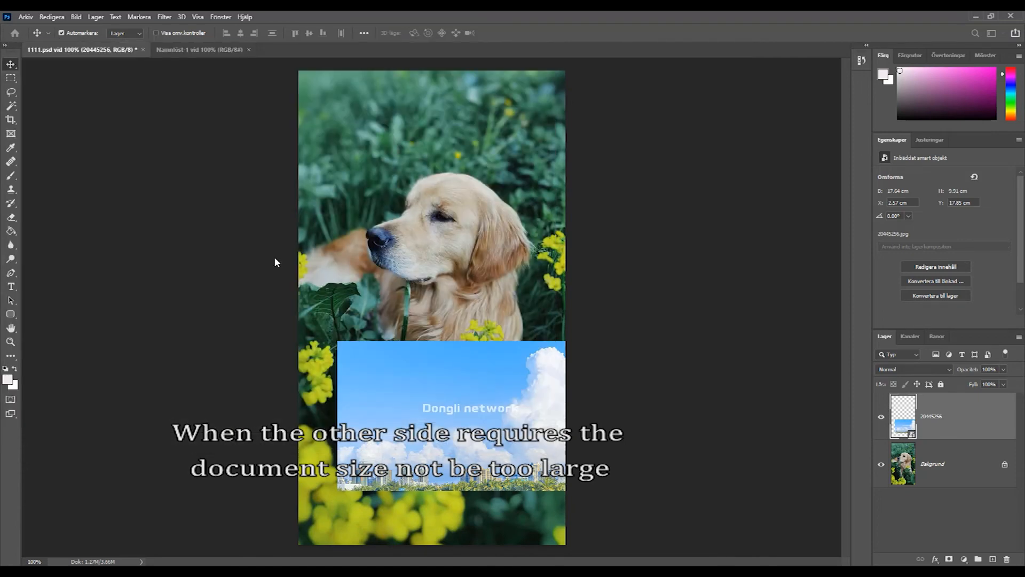
# - View the exported 112 picture from the desktop in Photos and return to Photoshop
pyautogui.click(975, 17)
pyautogui.click(14, 293)
pyautogui.doubleClick(14, 296)
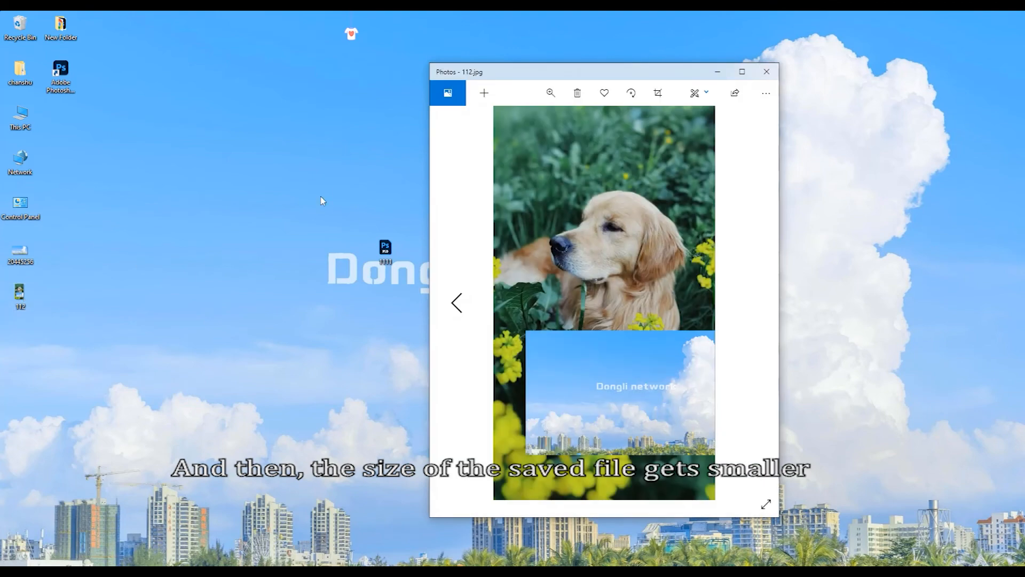
pyautogui.moveTo(612, 75); pyautogui.dragTo(487, 68)
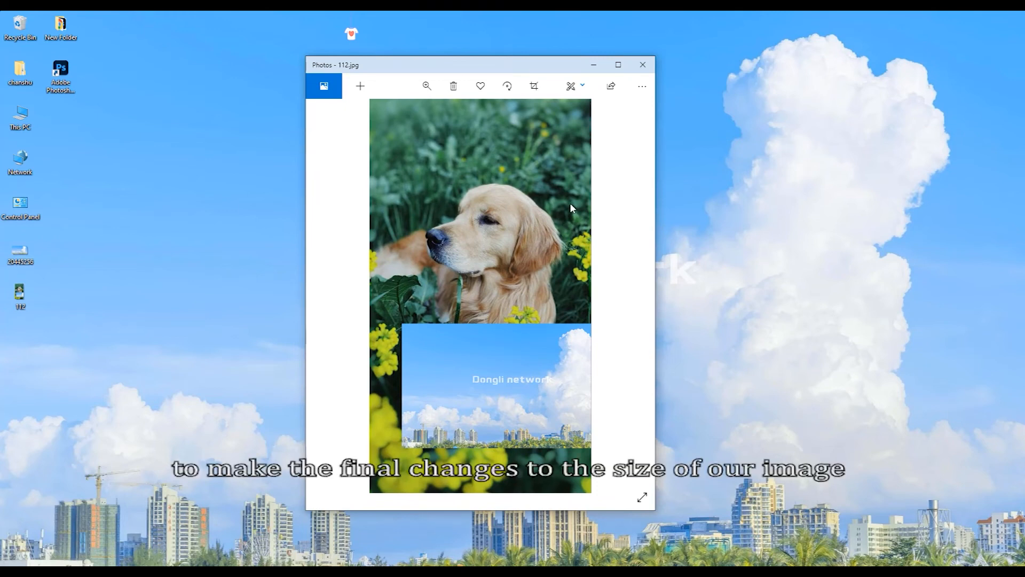
pyautogui.click(646, 66)
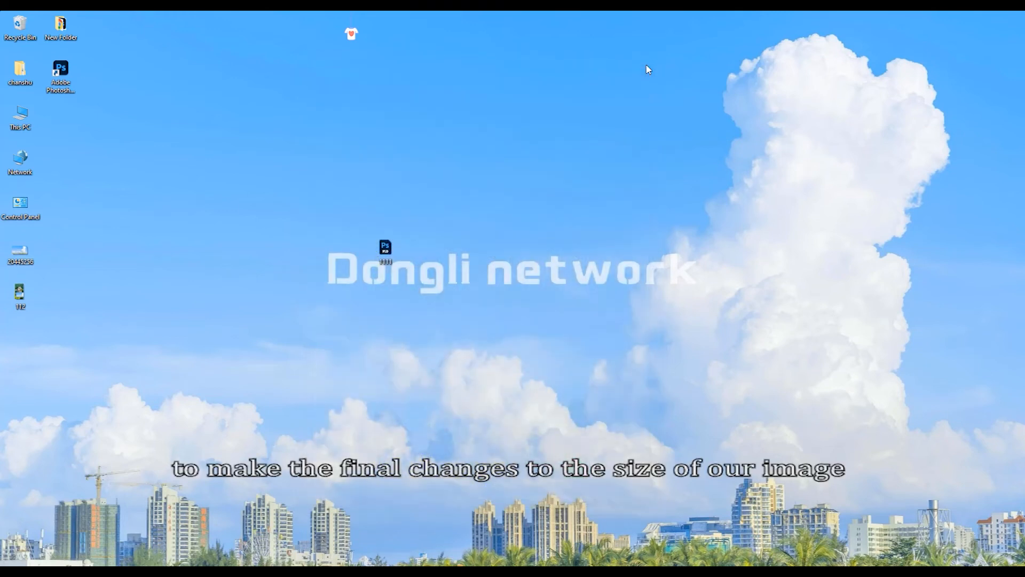
pyautogui.hotkey('alt', 'Tab')
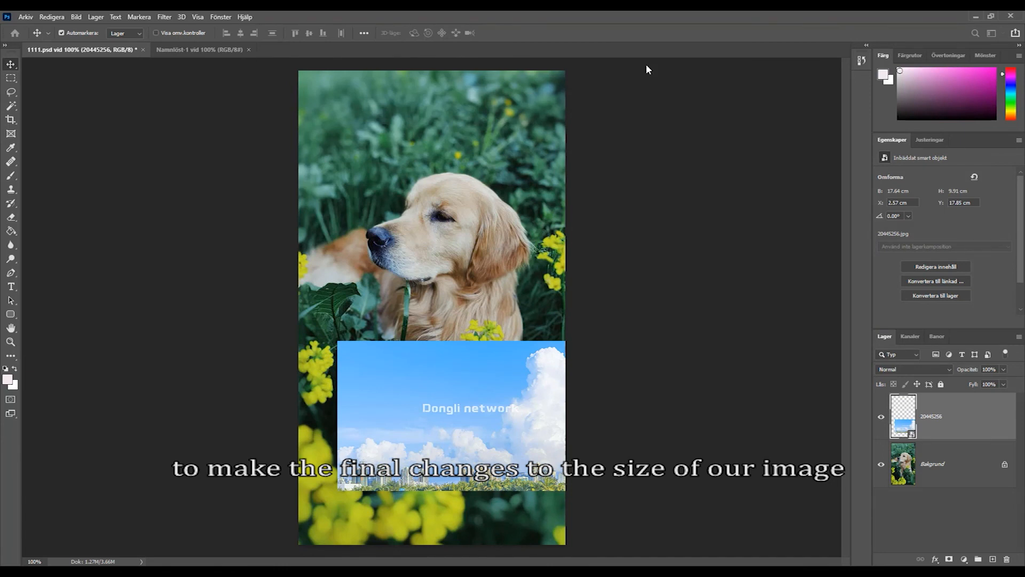
# - Set the Save for Web format of the dog picture to PNG-8 and keep the settings without exporting a file
pyautogui.click(28, 17)
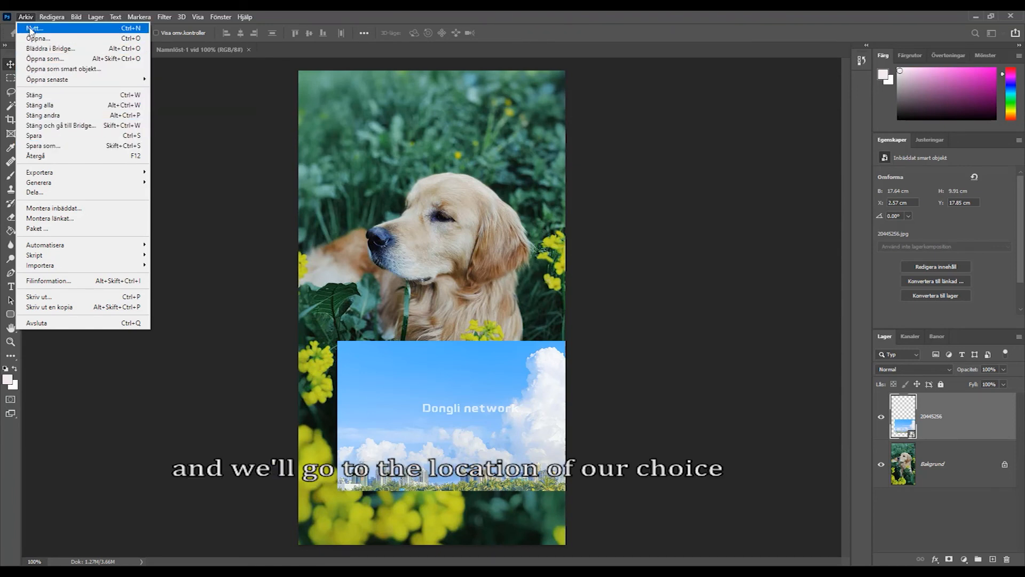
pyautogui.moveTo(39, 176)
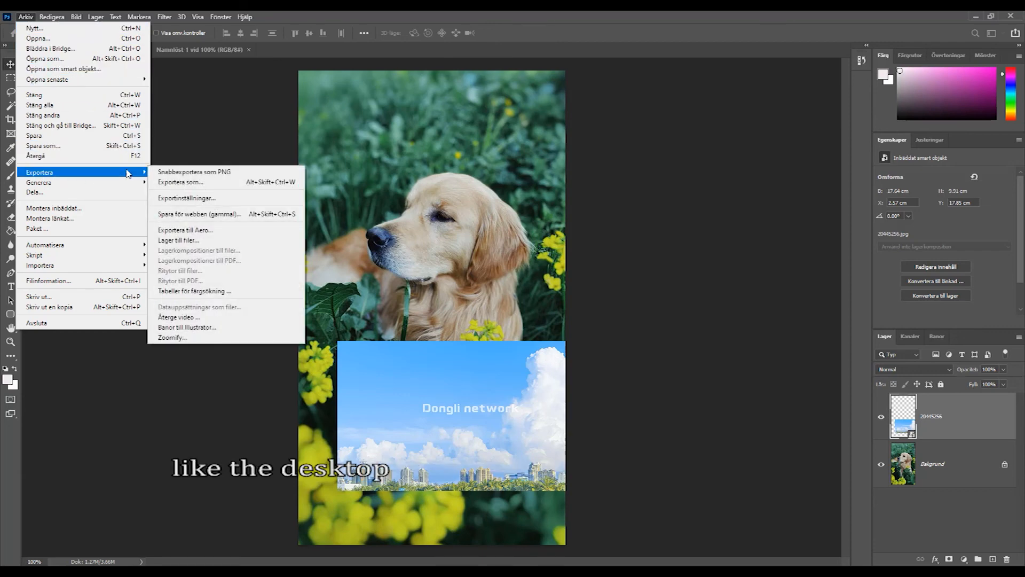
pyautogui.click(185, 214)
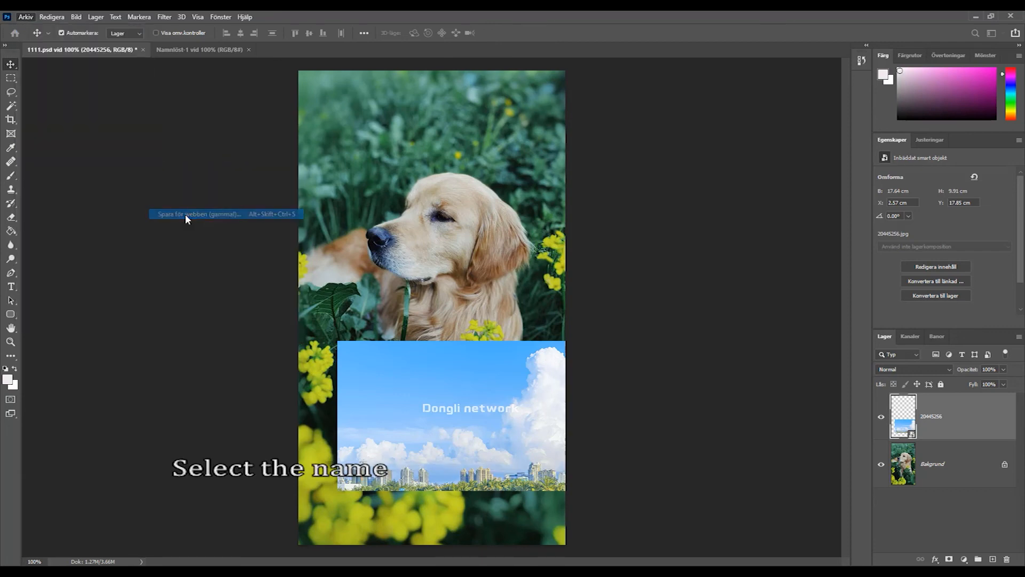
pyautogui.click(459, 96)
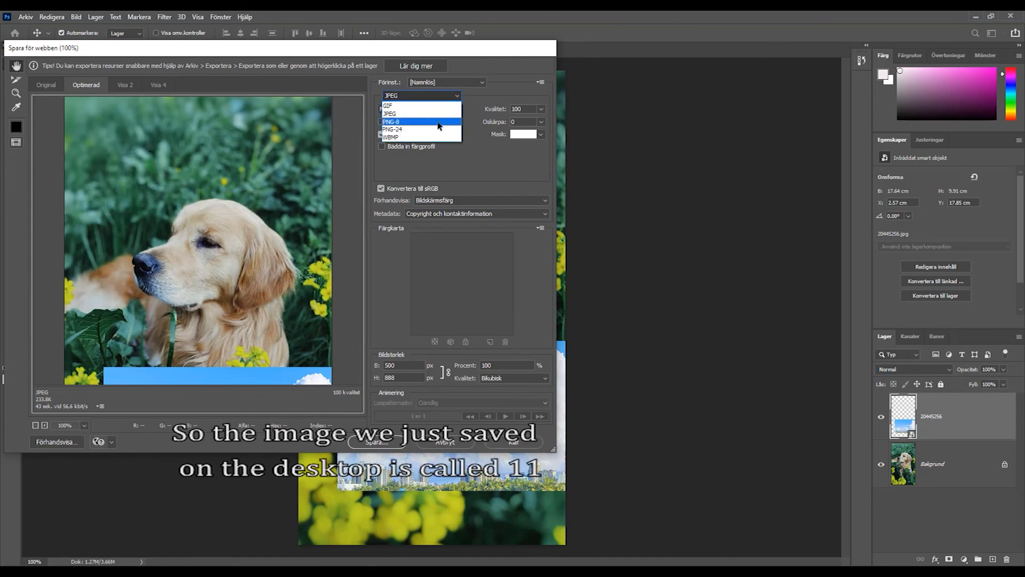
pyautogui.click(439, 122)
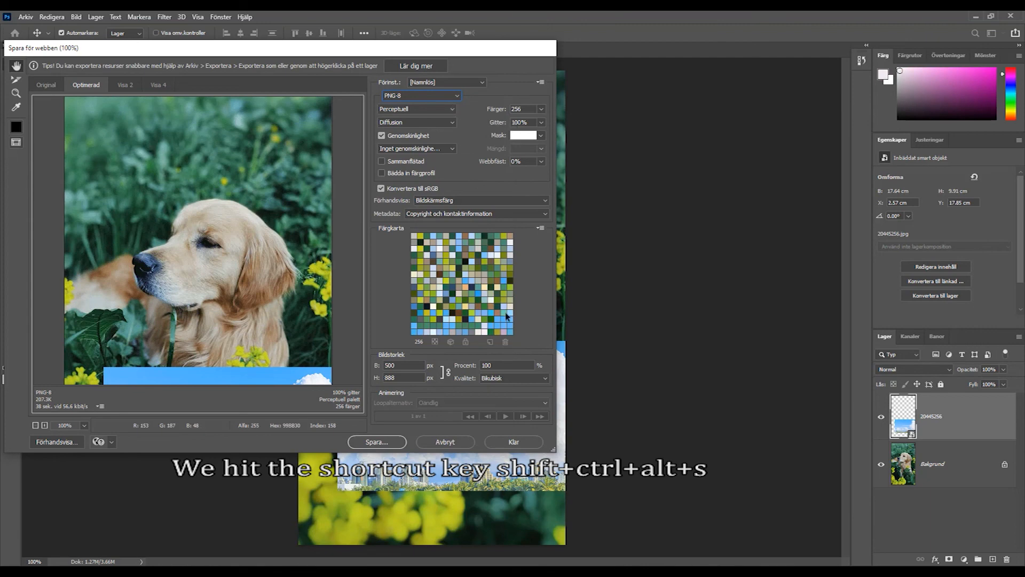
pyautogui.click(525, 445)
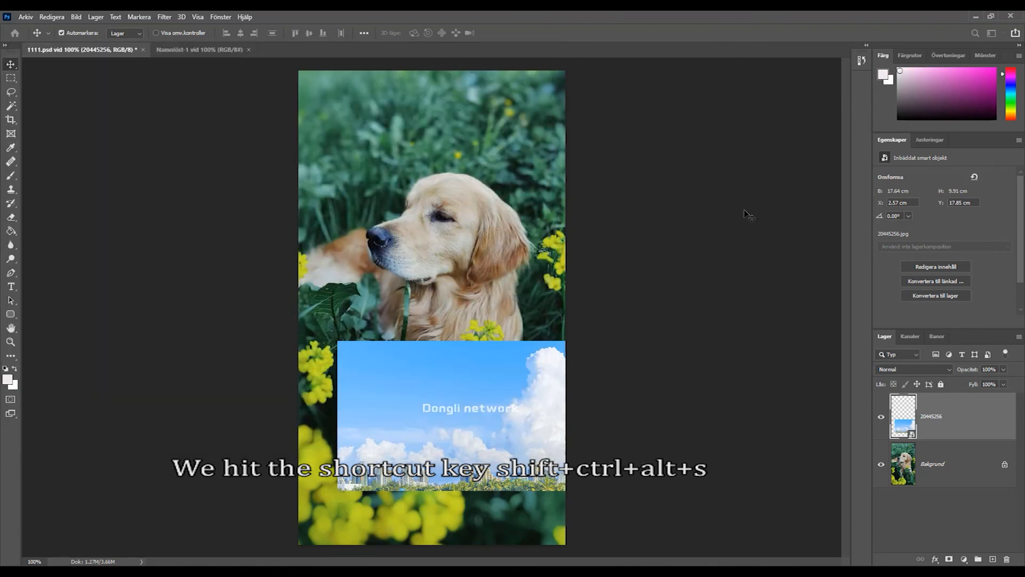
# - Shrink the Photoshop window, open the desktop star PNG as a separate document and nudge its stars to about X -0.2 cm, Y 0.42 cm
pyautogui.click(973, 16)
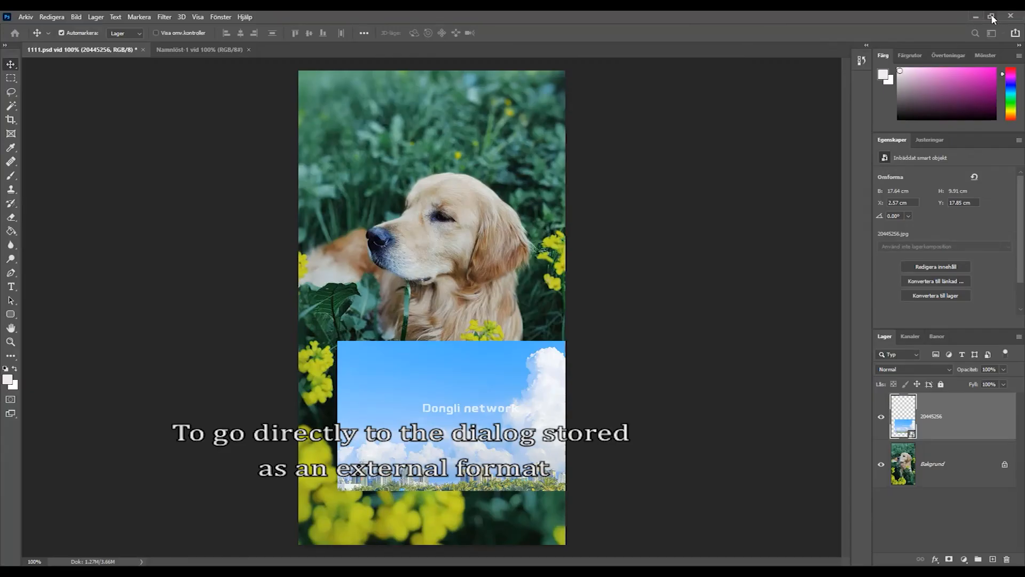
pyautogui.click(994, 20)
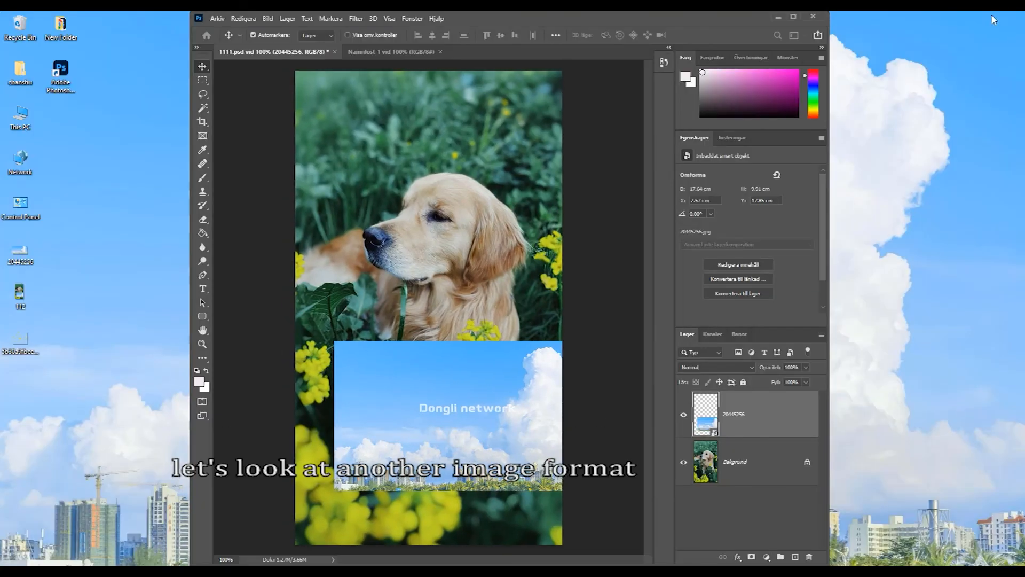
pyautogui.moveTo(21, 340); pyautogui.dragTo(493, 57)
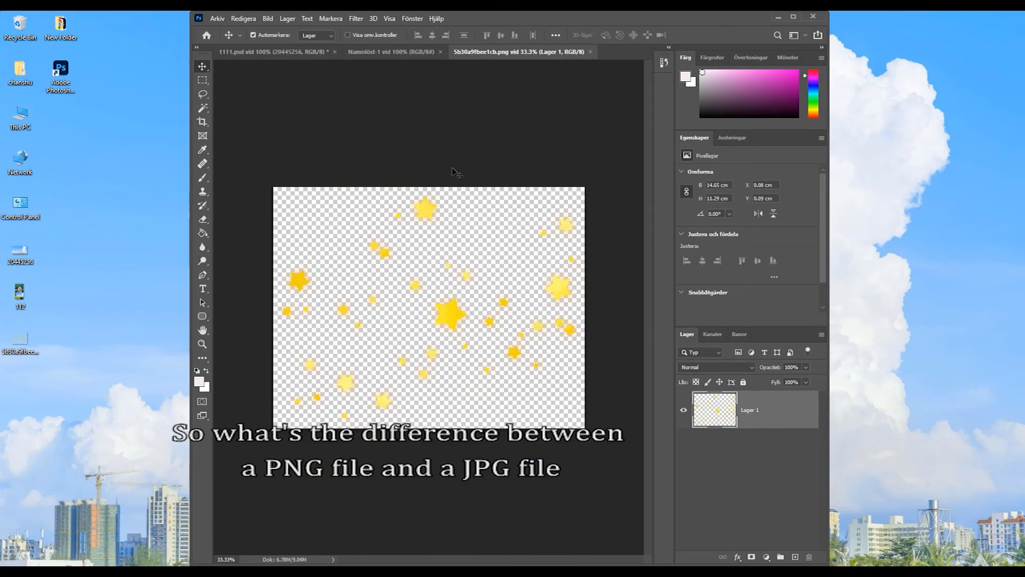
pyautogui.moveTo(426, 215)
pyautogui.mouseDown()
pyautogui.moveTo(457, 251)
pyautogui.moveTo(360, 216)
pyautogui.moveTo(450, 201)
pyautogui.moveTo(432, 222)
pyautogui.moveTo(420, 217)
pyautogui.mouseUp()
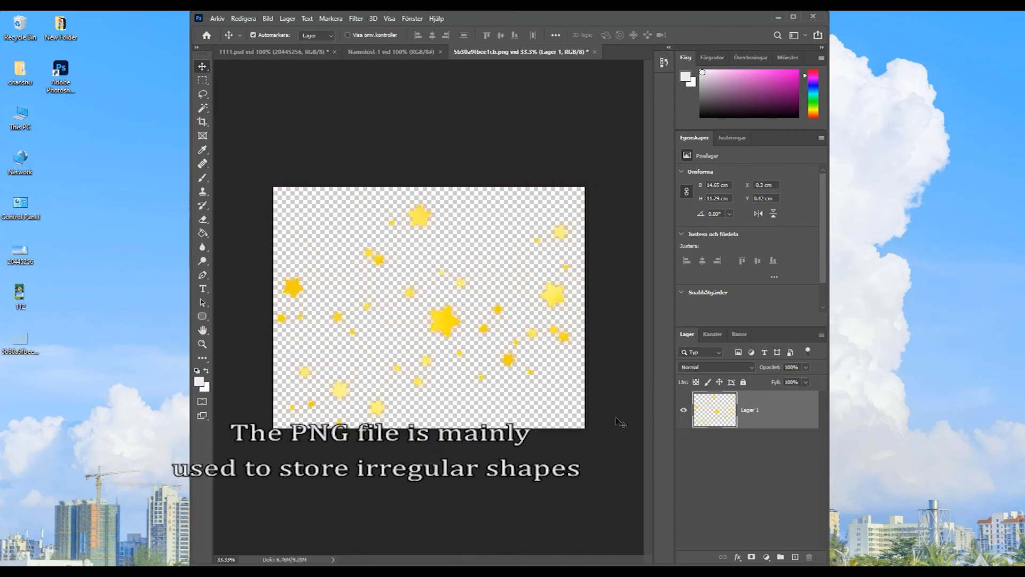
# - Add a new layer beneath the star layer and fill it with black using the Paint Bucket
pyautogui.click(796, 557)
pyautogui.moveTo(756, 415); pyautogui.dragTo(754, 458)
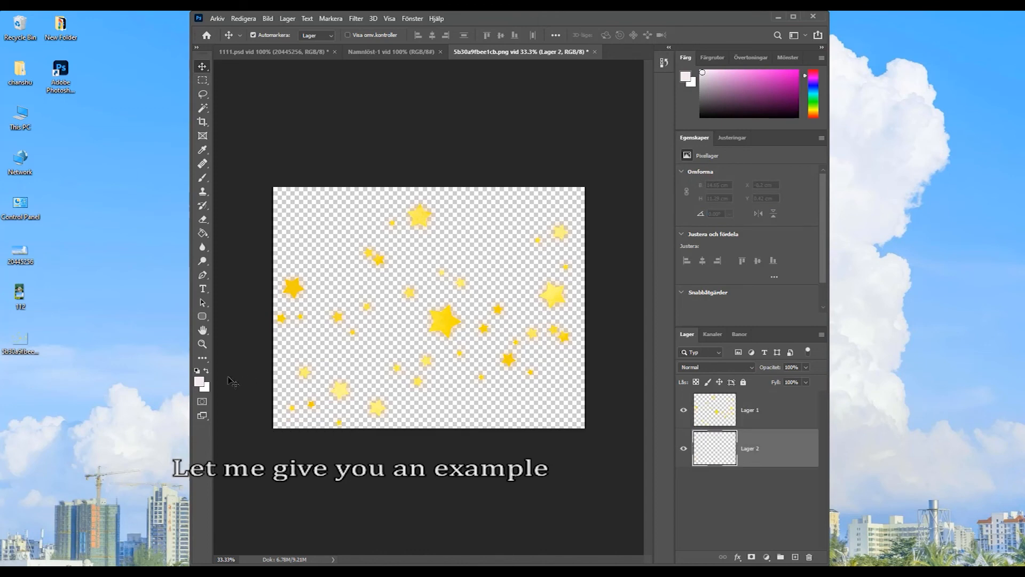
pyautogui.click(200, 381)
pyautogui.moveTo(274, 263); pyautogui.dragTo(235, 309)
pyautogui.click(490, 152)
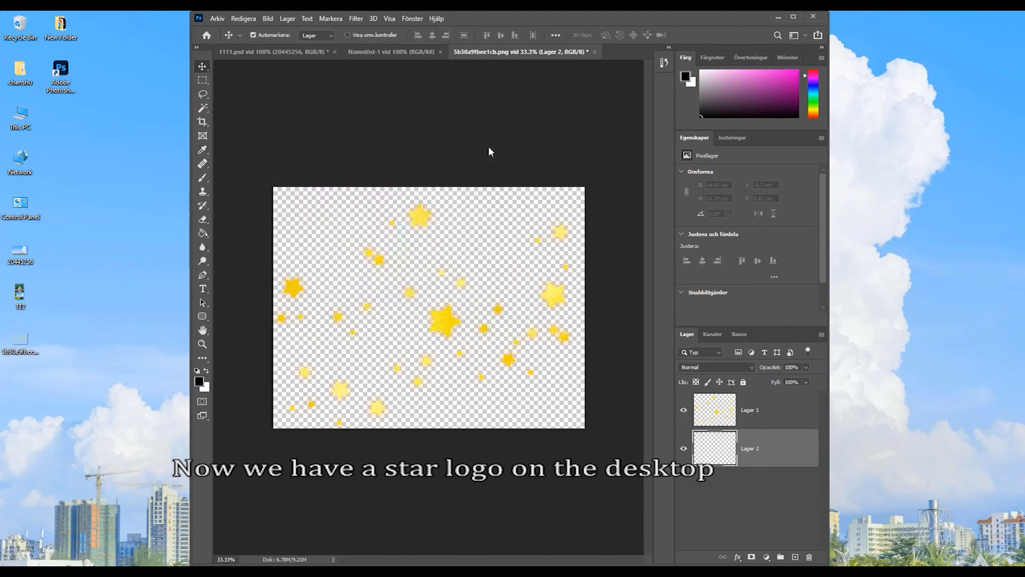
pyautogui.click(202, 233)
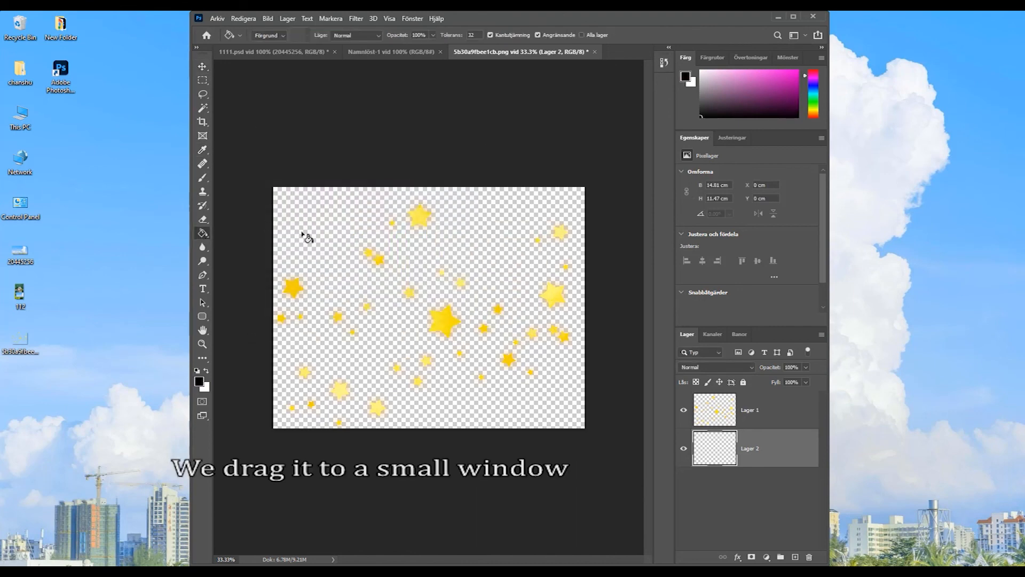
pyautogui.click(302, 237)
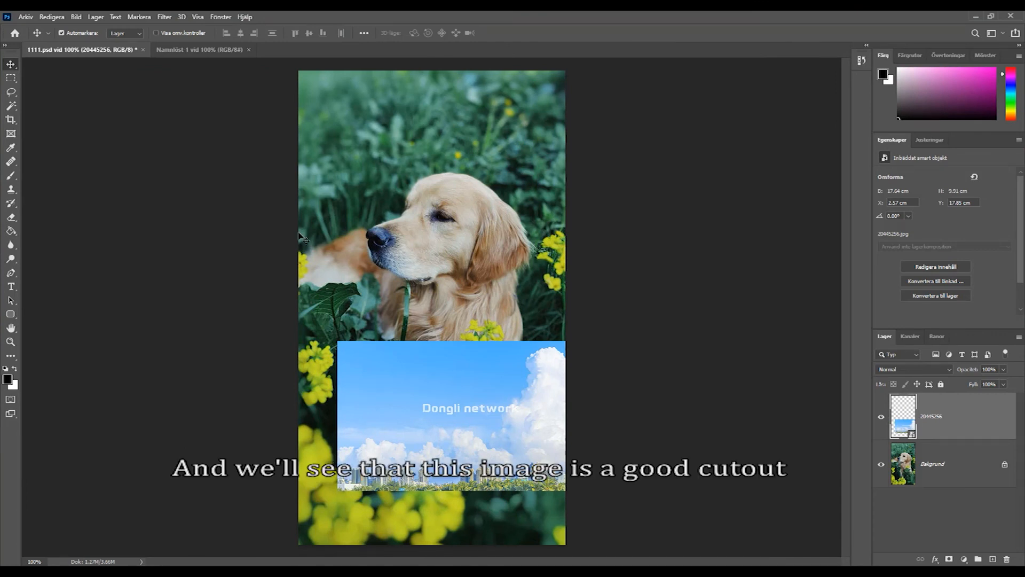
# - Set the Save for Web format of the 1111.psd dog picture to GIF and keep the settings without exporting a file
pyautogui.click(26, 17)
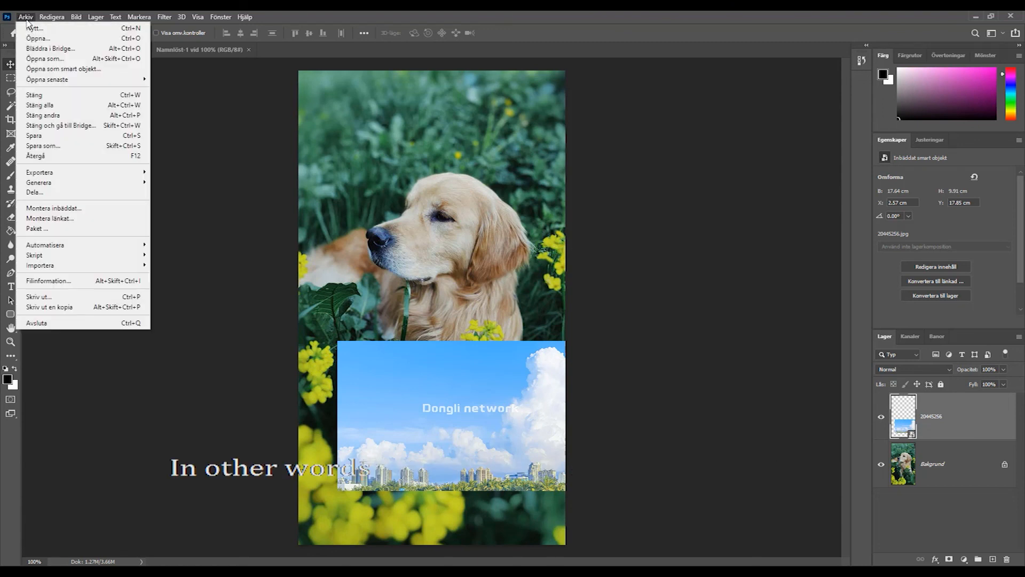
pyautogui.moveTo(28, 176)
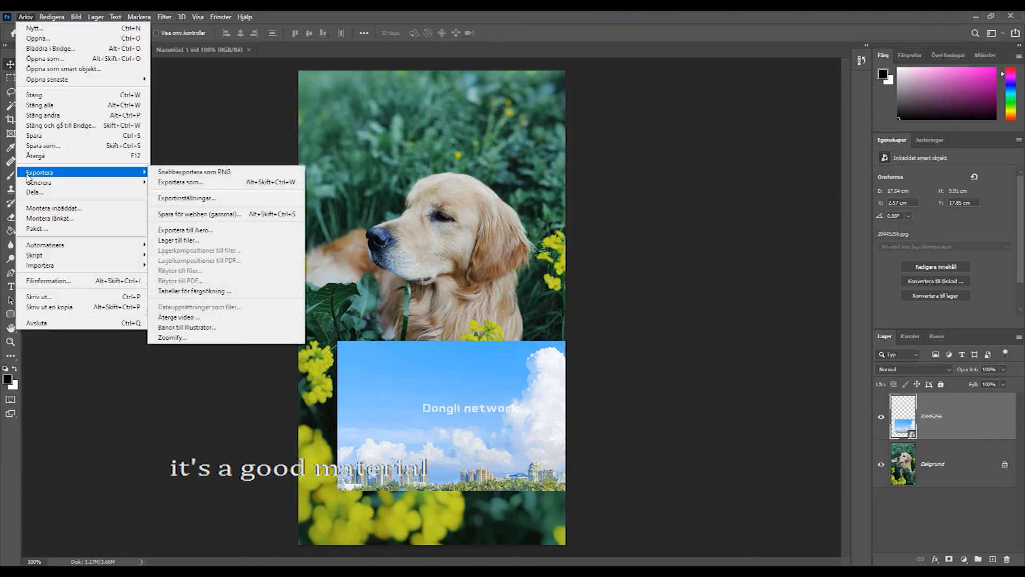
pyautogui.click(184, 214)
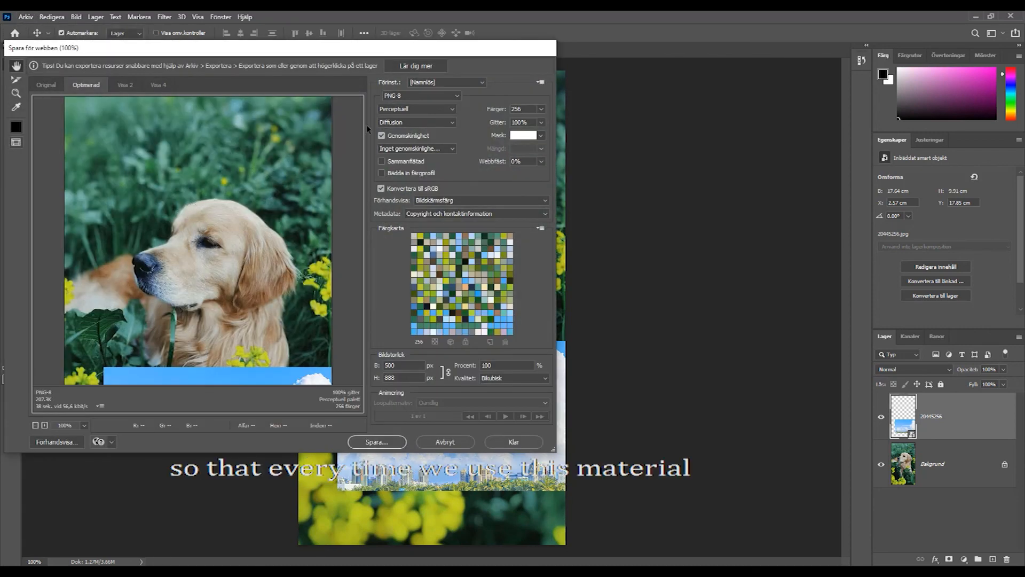
pyautogui.click(454, 95)
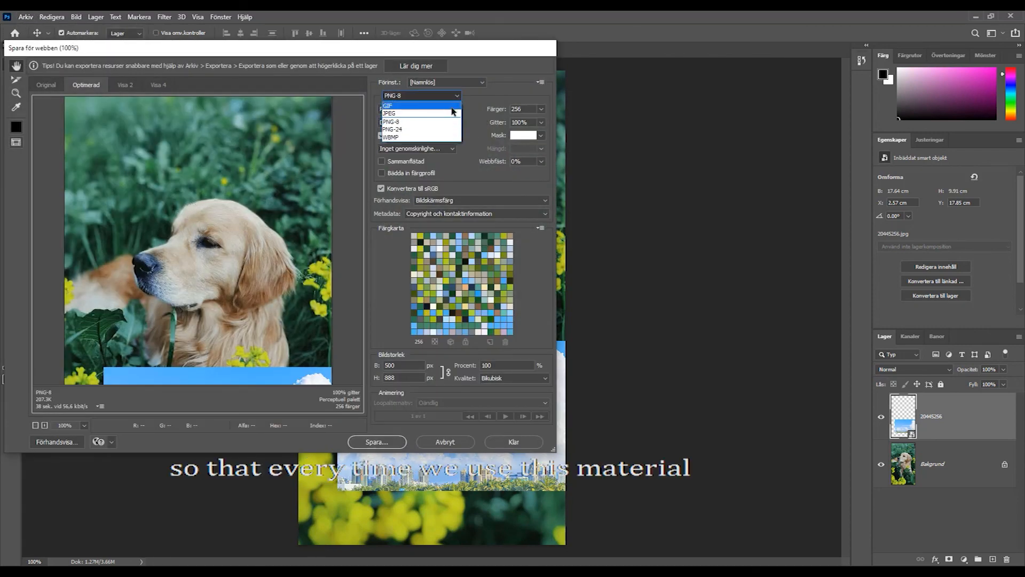
pyautogui.click(451, 109)
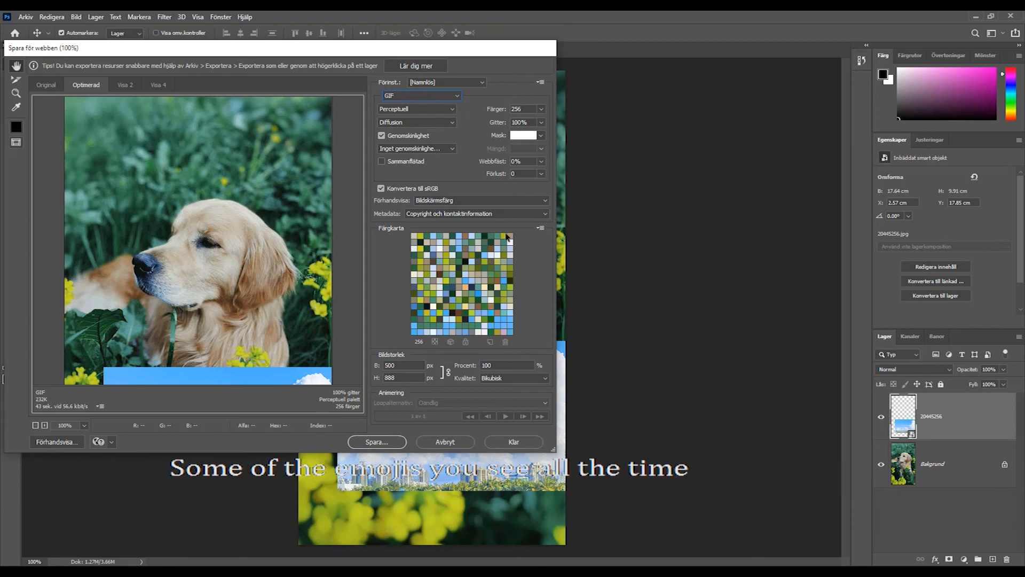
pyautogui.click(525, 447)
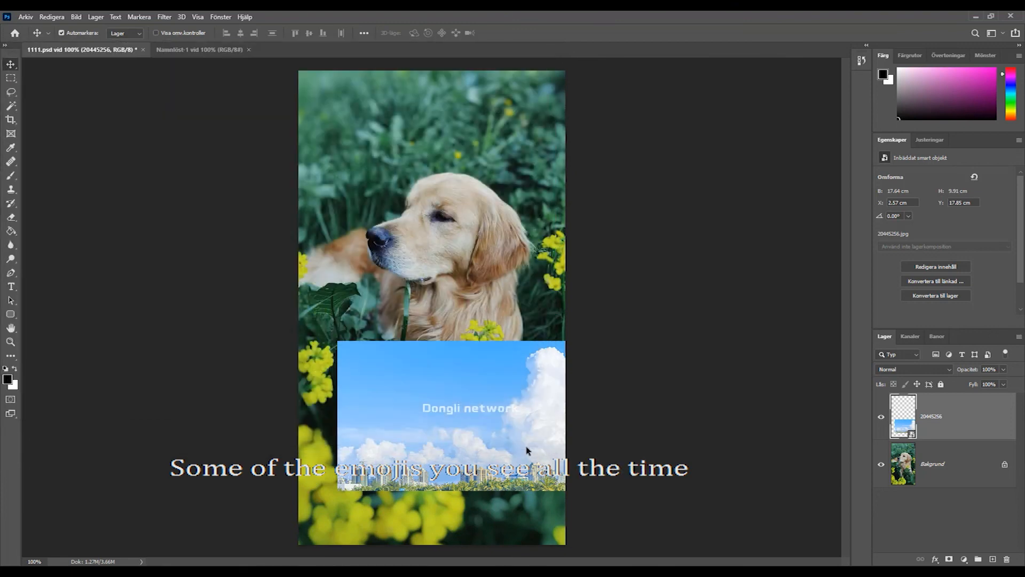